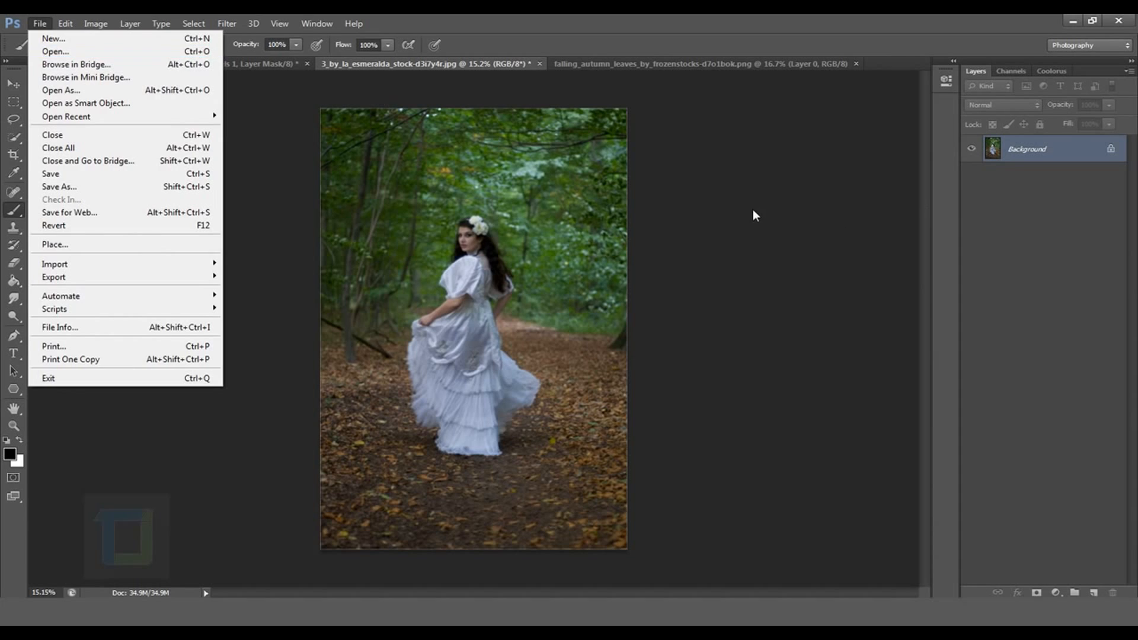
Convert the locked background of the forest portrait into a regular layer.
{"action": "left_click", "coordinate": [632, 64]}
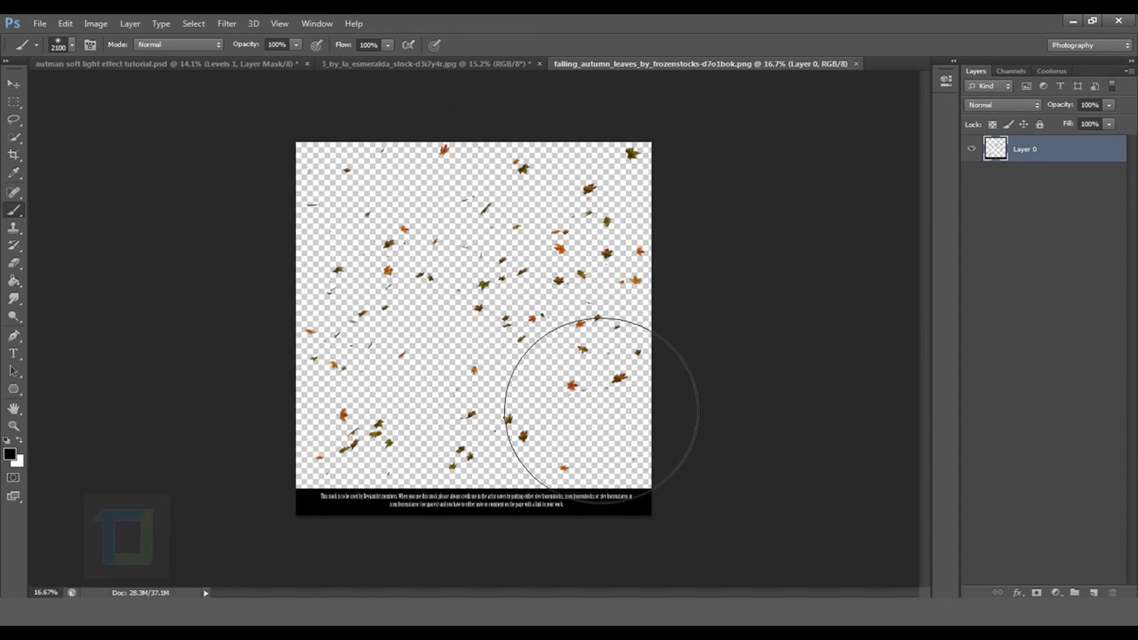
{"action": "left_click", "coordinate": [432, 63]}
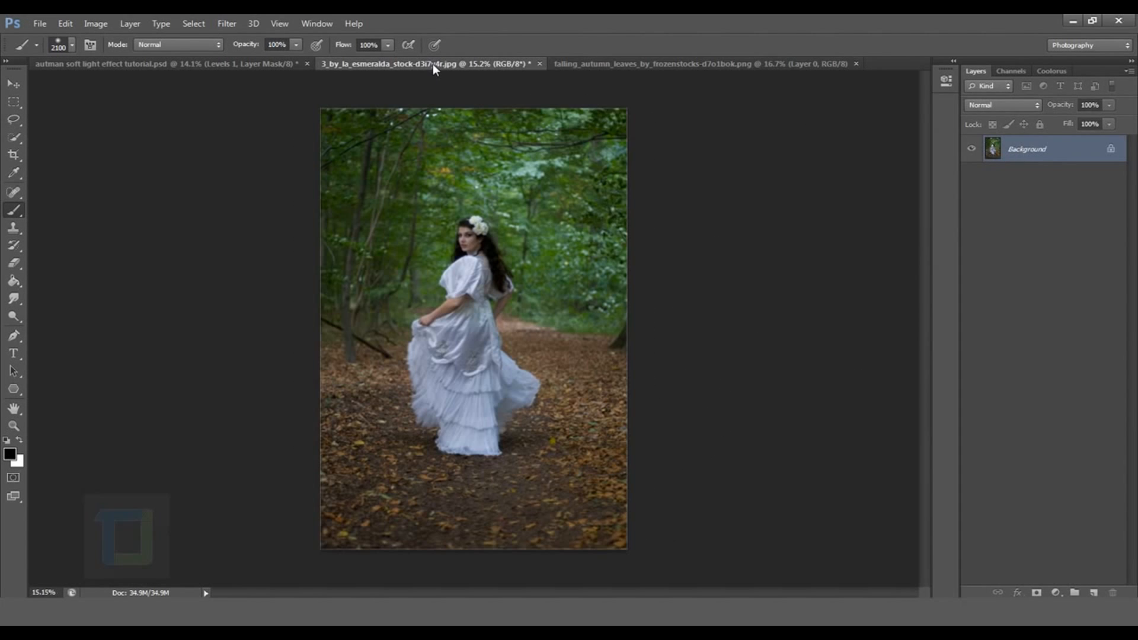
{"action": "double_click", "coordinate": [1090, 160]}
{"action": "left_click", "coordinate": [688, 199]}
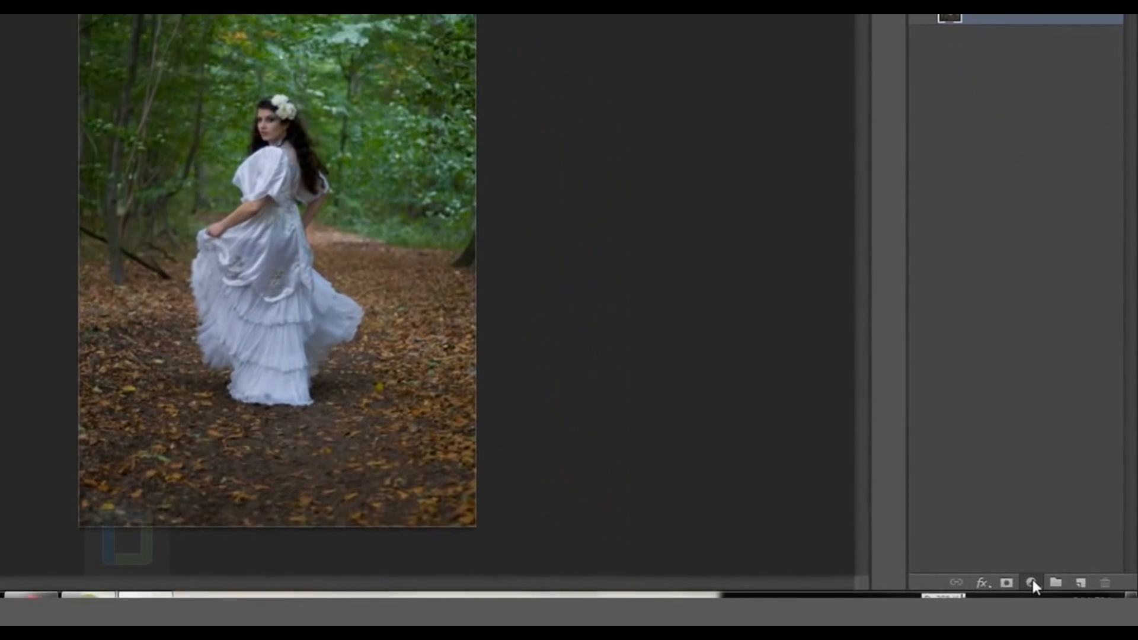
Add a Levels adjustment layer above the photo with the white input level at 197 and compare before and after.
{"action": "left_click", "coordinate": [1055, 593]}
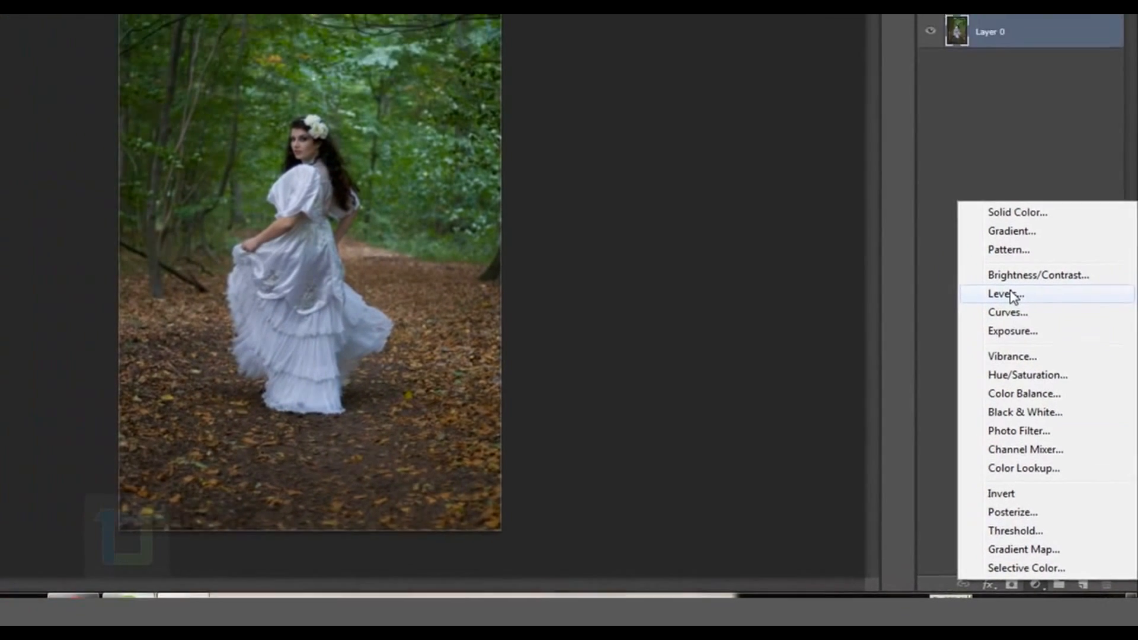
{"action": "left_click", "coordinate": [981, 228]}
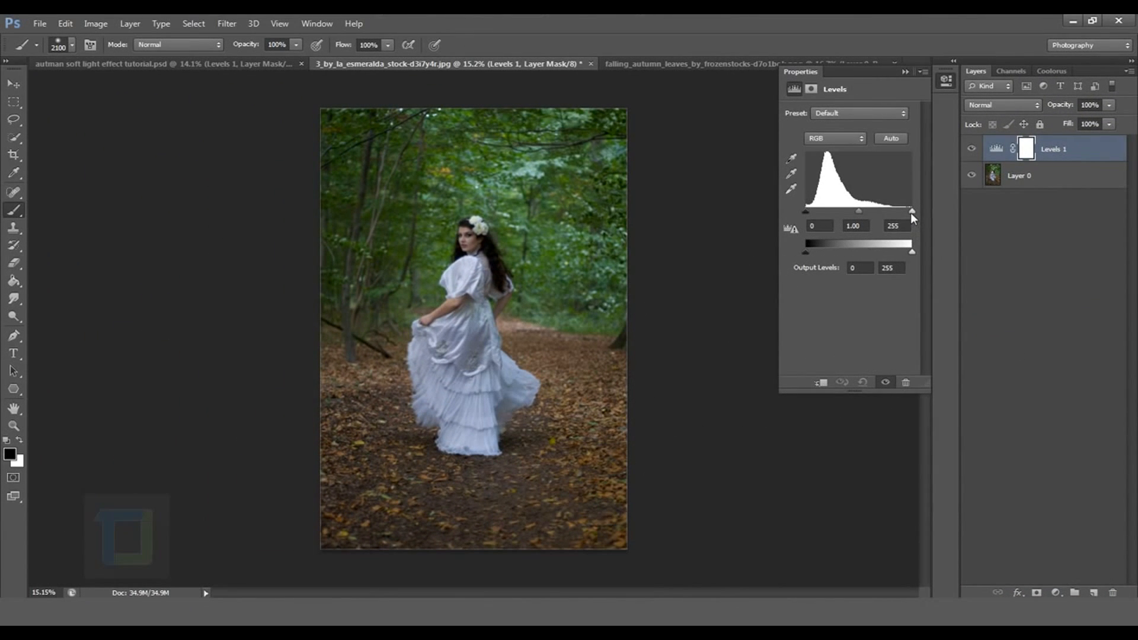
{"action": "left_click_drag", "start_coordinate": [911, 212], "coordinate": [887, 208]}
{"action": "left_click", "coordinate": [972, 150]}
{"action": "left_click", "coordinate": [972, 150]}
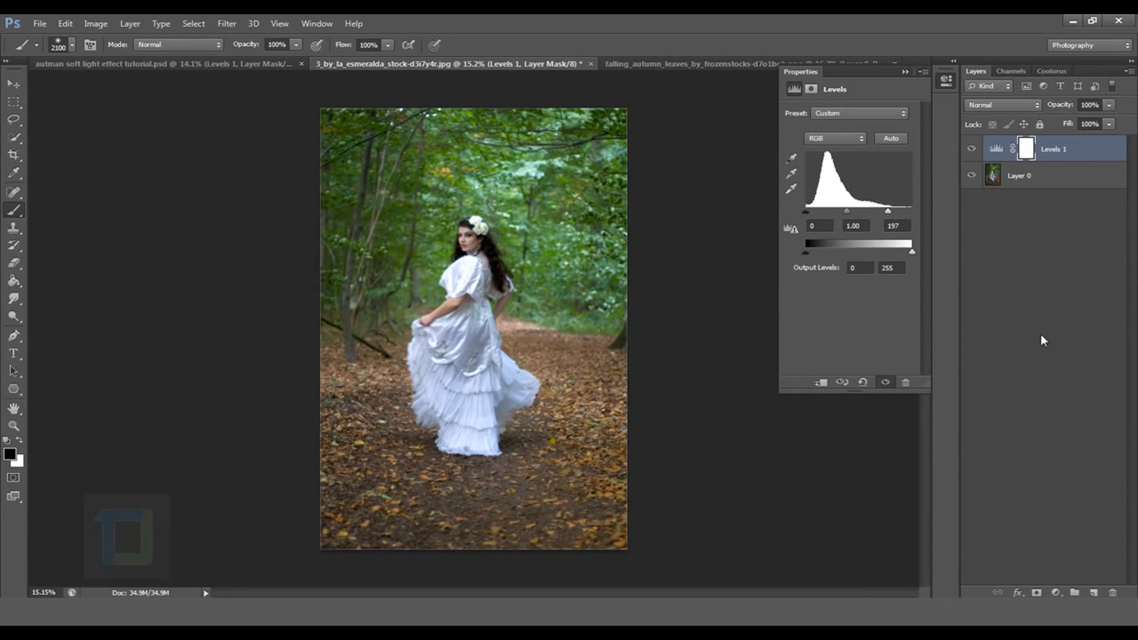
Create a new layer above the Levels adjustment and fill it with black.
{"action": "left_click", "coordinate": [1094, 592]}
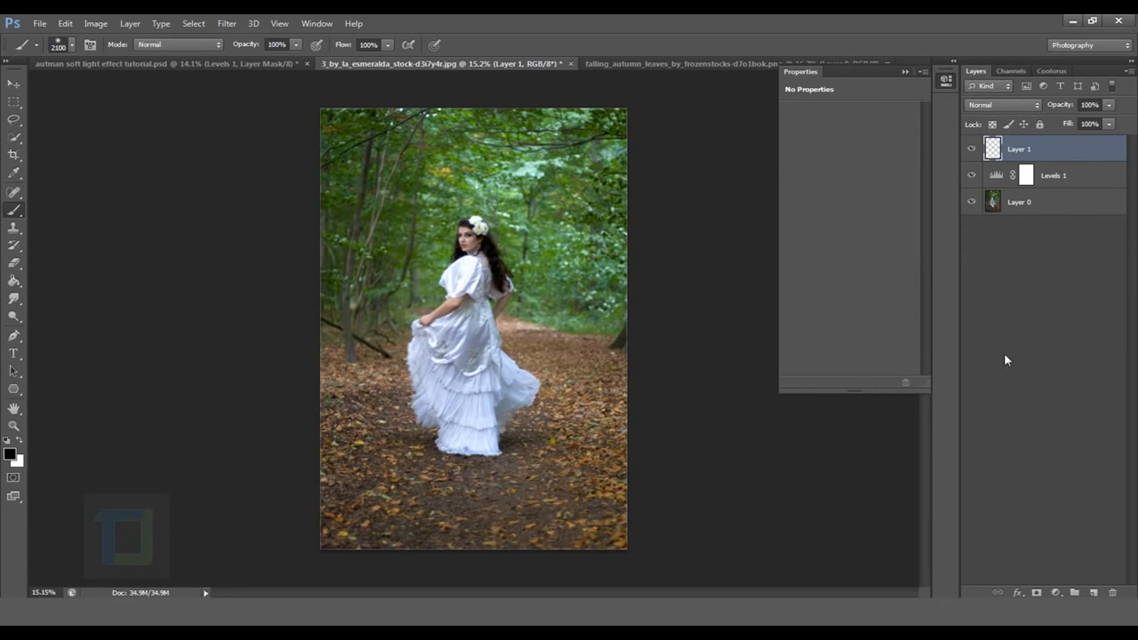
{"action": "left_click_drag", "start_coordinate": [13, 280], "coordinate": [78, 291]}
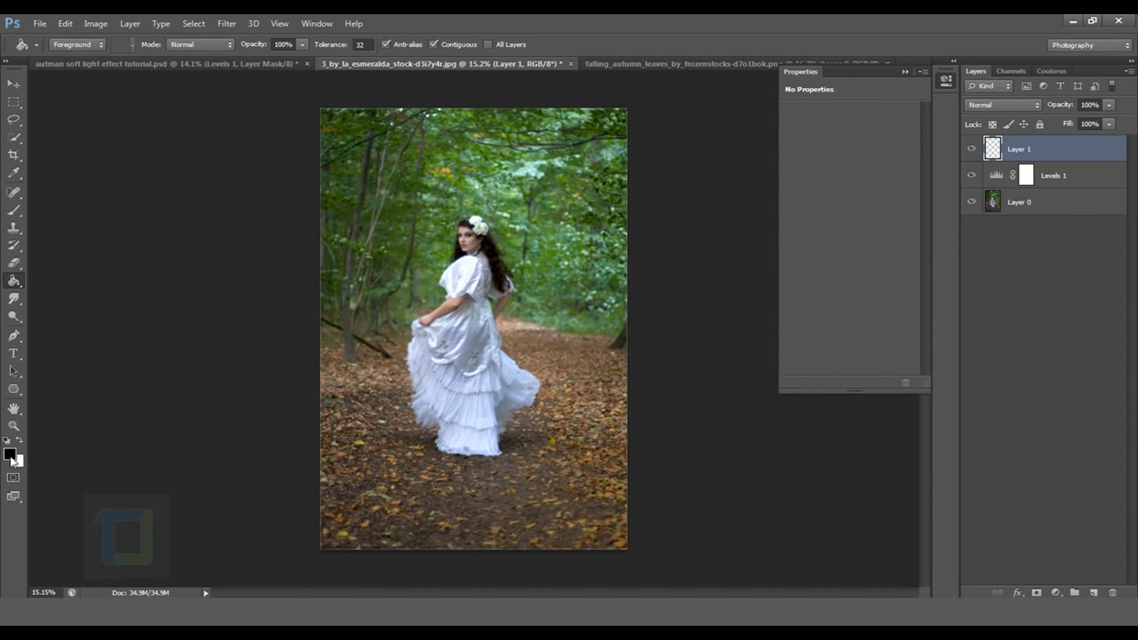
{"action": "left_click", "coordinate": [446, 347]}
Render a 105mm Prime lens flare at 100% brightness on the black layer.
{"action": "left_click", "coordinate": [105, 27]}
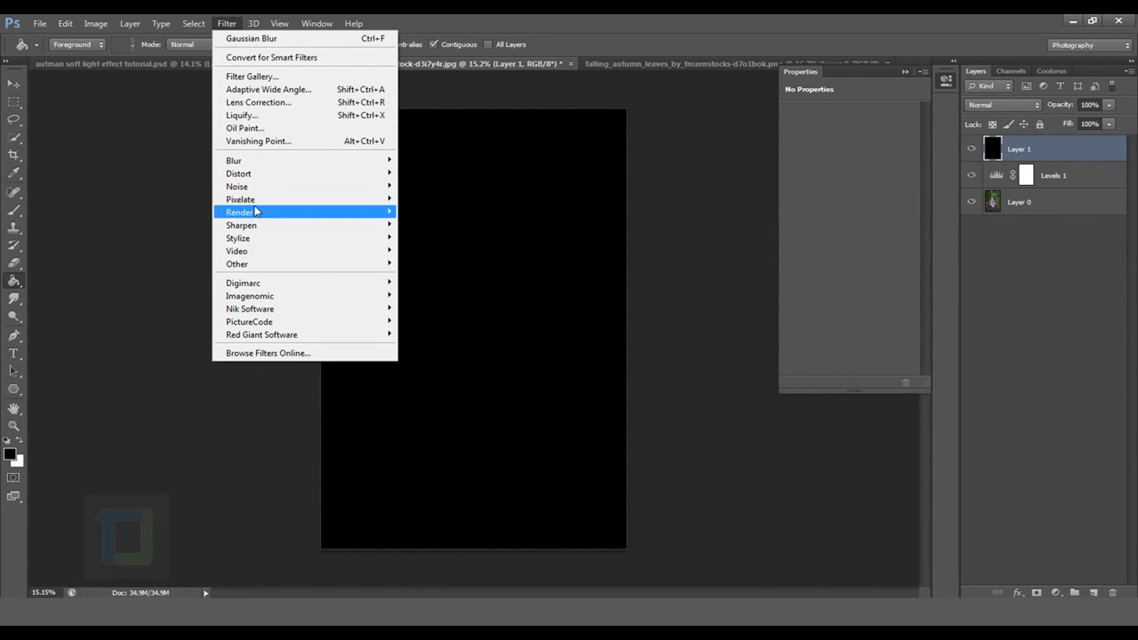
{"action": "mouse_move", "coordinate": [256, 211]}
{"action": "left_click", "coordinate": [442, 251]}
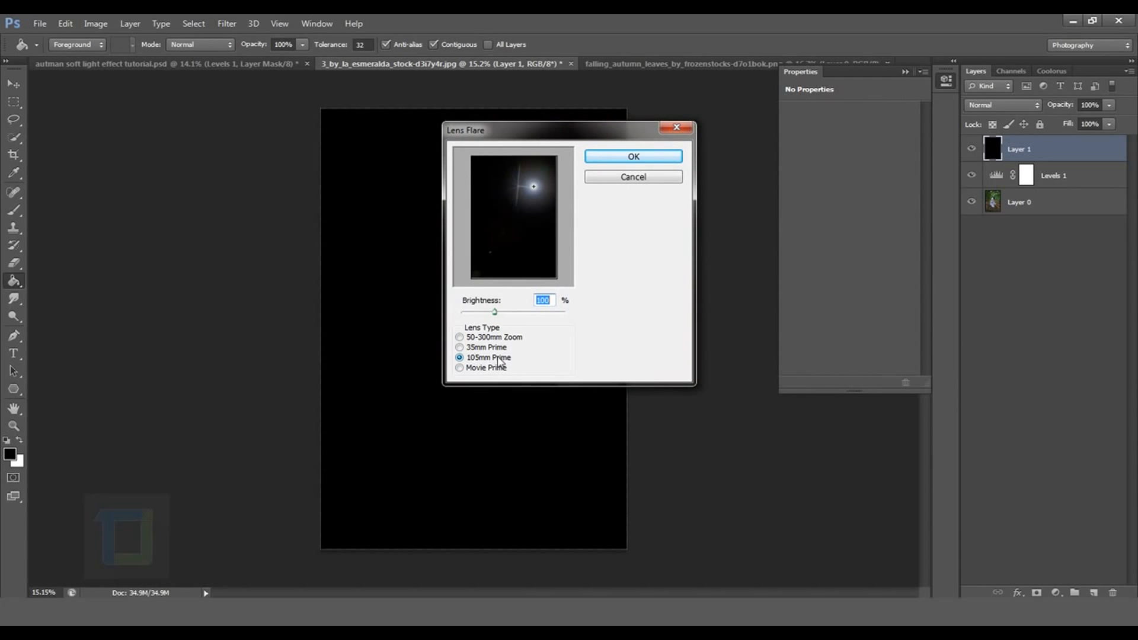
{"action": "left_click", "coordinate": [616, 162]}
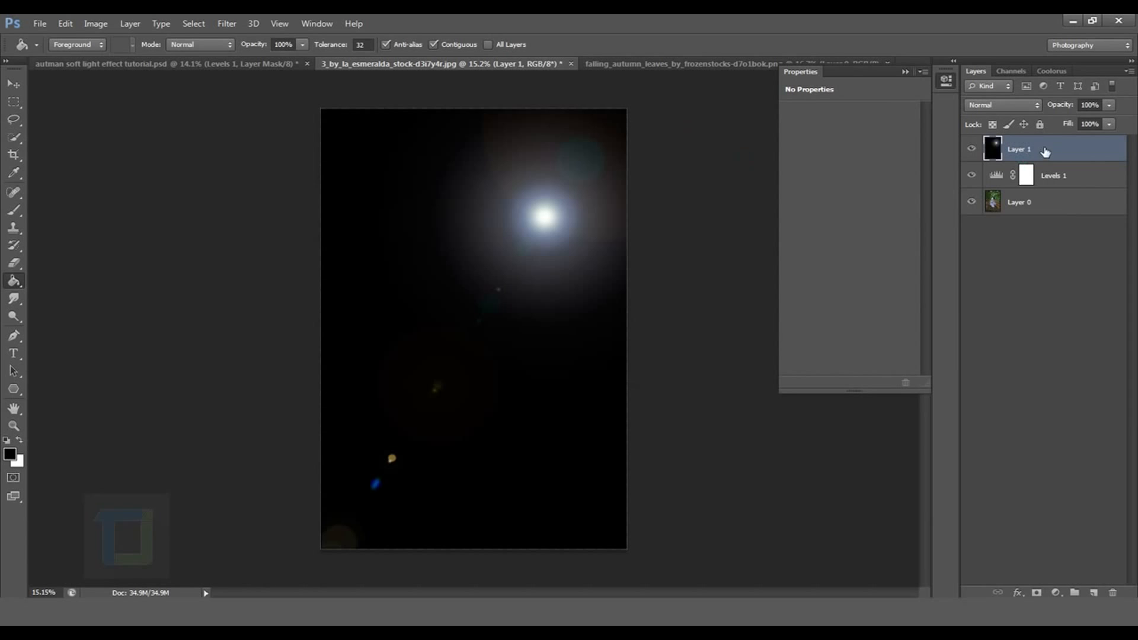
Set the lens flare layer's blend mode to Screen and move the flare up among the trees above the woman.
{"action": "left_click", "coordinate": [1004, 106]}
{"action": "left_click", "coordinate": [997, 229]}
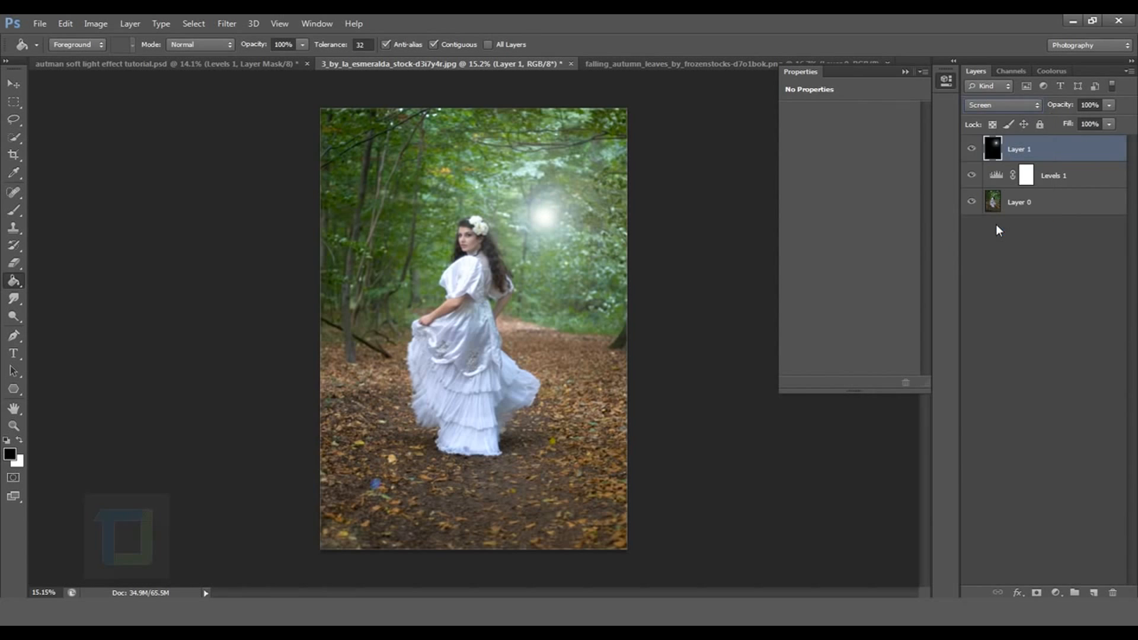
{"action": "left_click", "coordinate": [14, 84]}
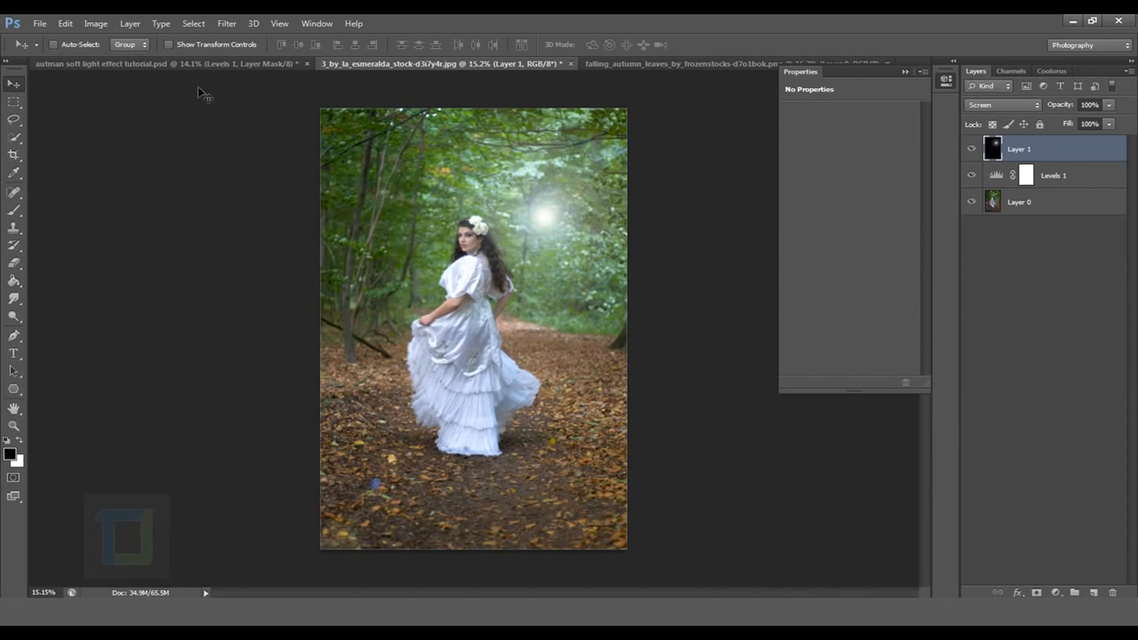
{"action": "left_click_drag", "start_coordinate": [564, 248], "coordinate": [564, 203]}
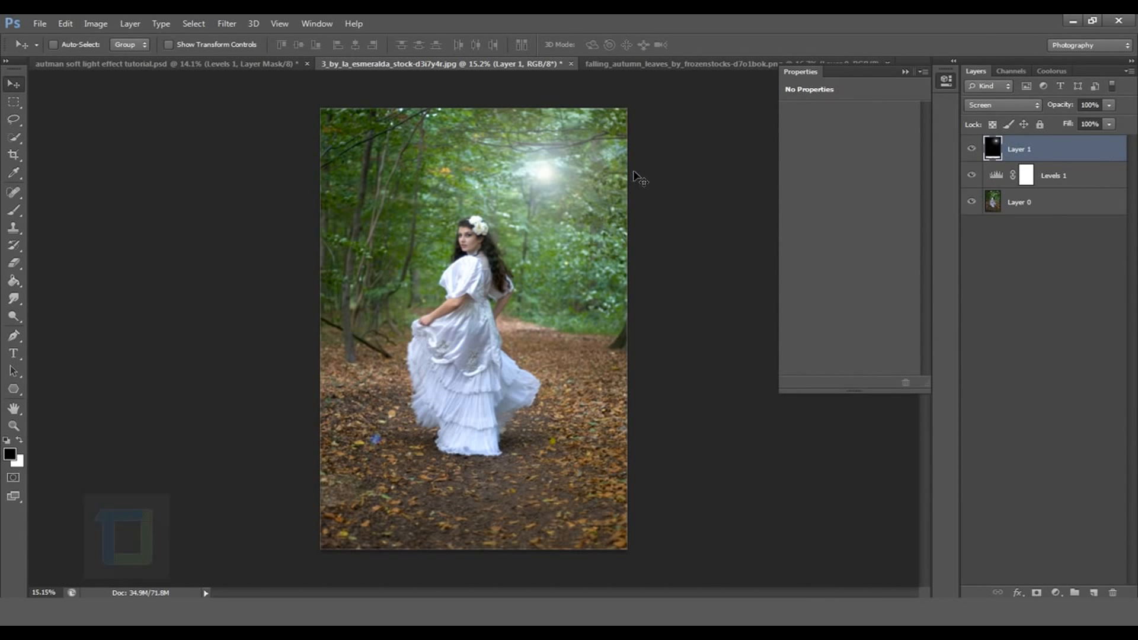
{"action": "left_click", "coordinate": [905, 72]}
Copy the falling autumn leaves image into the forest portrait, accepting the color conversion, and position the leaves over the woman.
{"action": "left_click", "coordinate": [704, 70]}
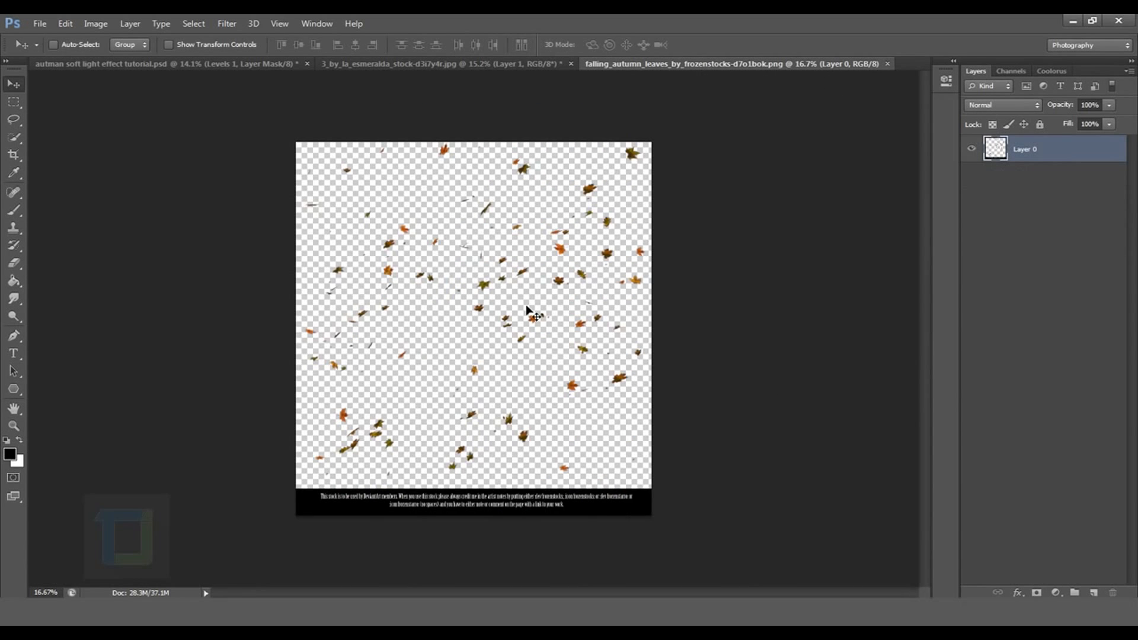
{"action": "left_click_drag", "start_coordinate": [548, 391], "coordinate": [487, 395]}
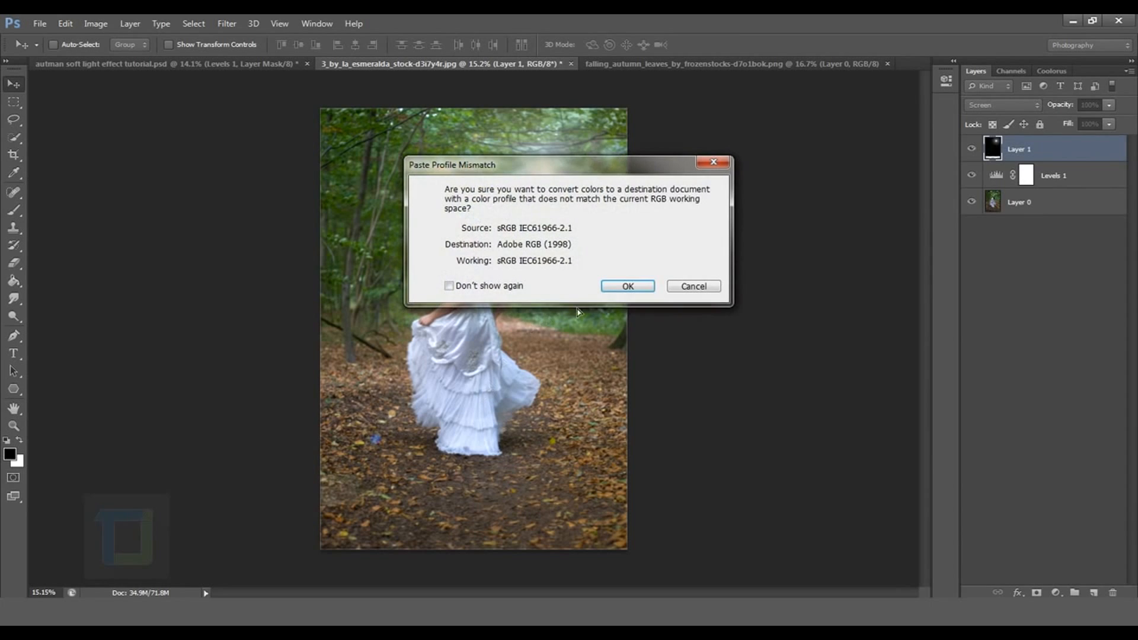
{"action": "left_click", "coordinate": [626, 287]}
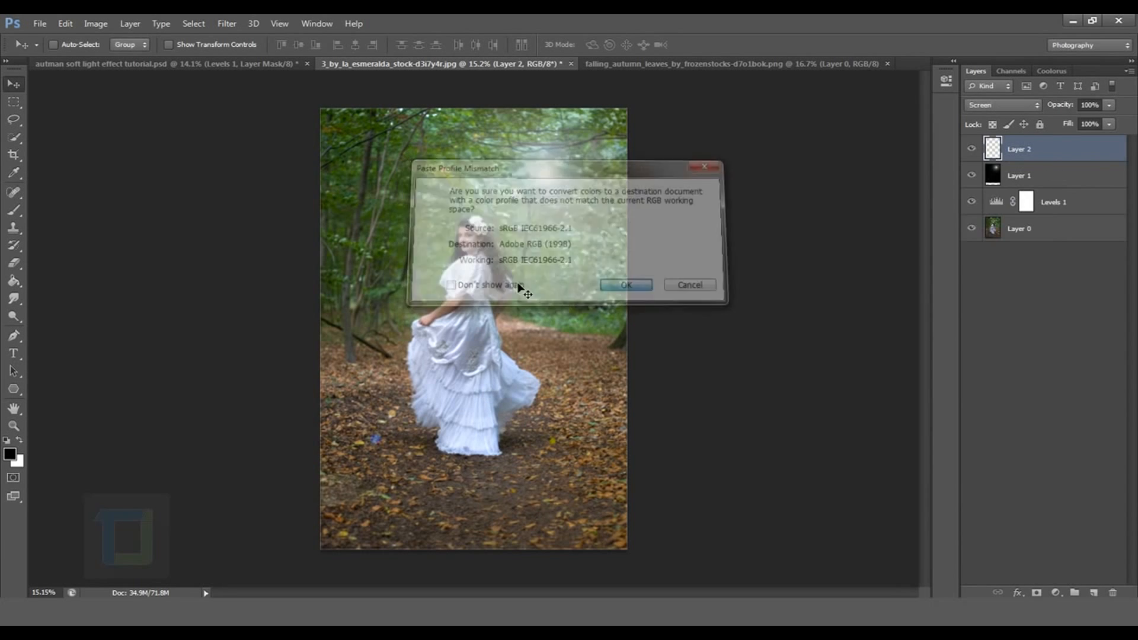
{"action": "left_click_drag", "start_coordinate": [519, 308], "coordinate": [515, 342]}
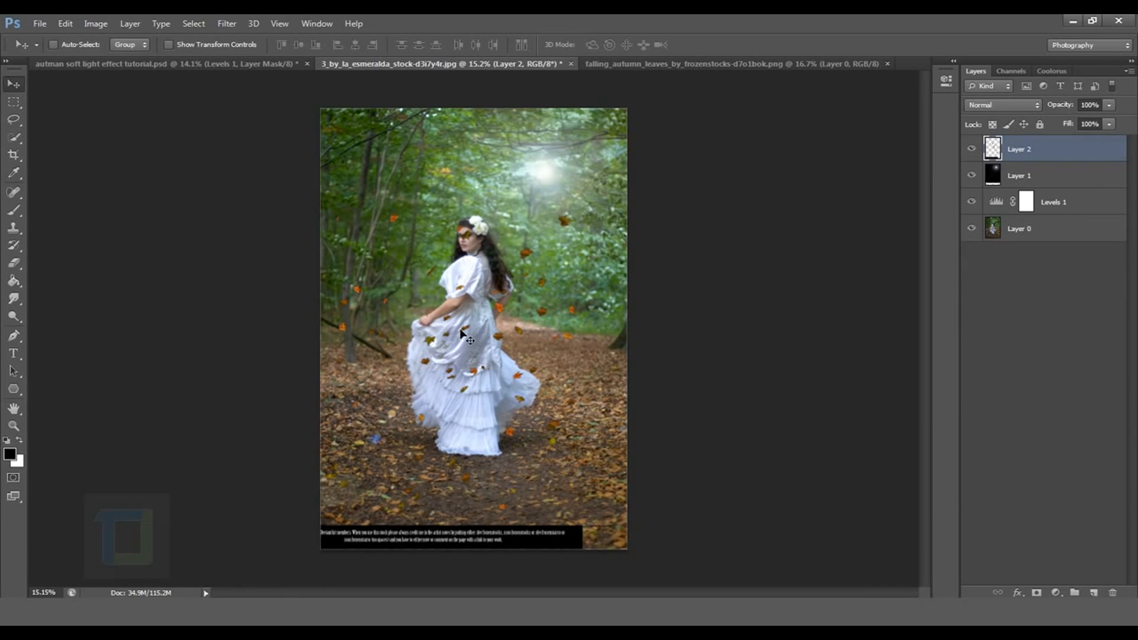
Lasso the group of leaves over the dress and cut them to a new layer, checking which leaves it holds.
{"action": "left_click", "coordinate": [14, 119]}
{"action": "left_click", "coordinate": [68, 119]}
{"action": "scroll", "coordinate": [413, 365], "scroll_direction": "up", "scroll_amount": 5}
{"action": "mouse_move", "coordinate": [504, 474]}
{"action": "left_mouse_down"}
{"action": "mouse_move", "coordinate": [456, 443]}
{"action": "mouse_move", "coordinate": [396, 350]}
{"action": "mouse_move", "coordinate": [368, 338]}
{"action": "mouse_move", "coordinate": [351, 262]}
{"action": "mouse_move", "coordinate": [412, 195]}
{"action": "mouse_move", "coordinate": [546, 207]}
{"action": "mouse_move", "coordinate": [569, 226]}
{"action": "mouse_move", "coordinate": [616, 360]}
{"action": "mouse_move", "coordinate": [626, 420]}
{"action": "mouse_move", "coordinate": [606, 449]}
{"action": "mouse_move", "coordinate": [542, 475]}
{"action": "mouse_move", "coordinate": [504, 473]}
{"action": "left_mouse_up"}
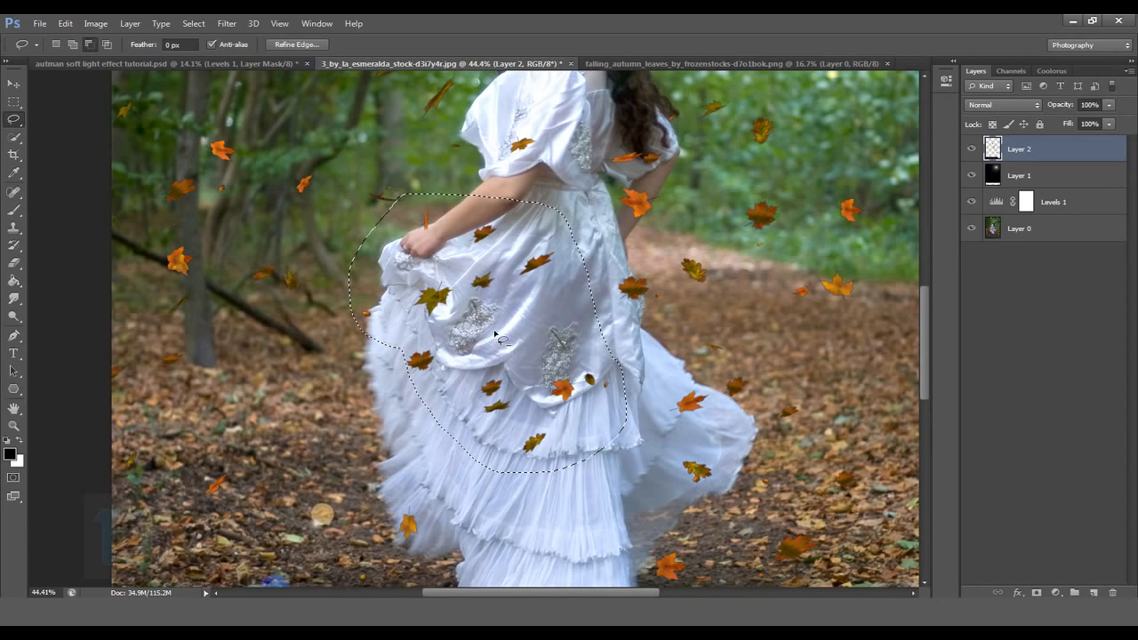
{"action": "right_click", "coordinate": [485, 300]}
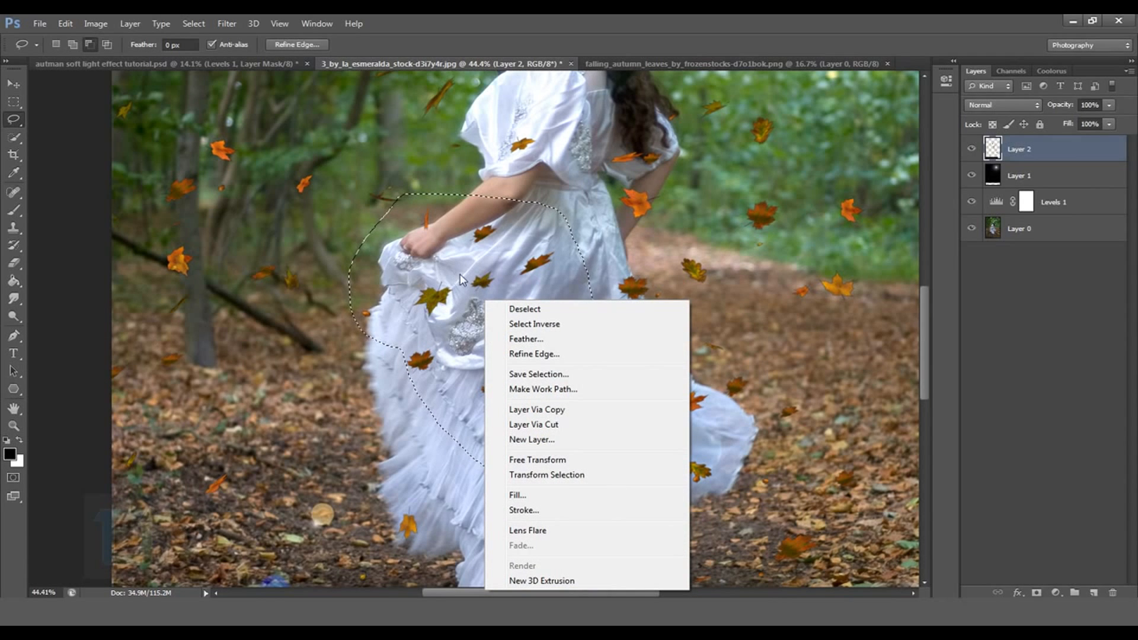
{"action": "left_click", "coordinate": [556, 425]}
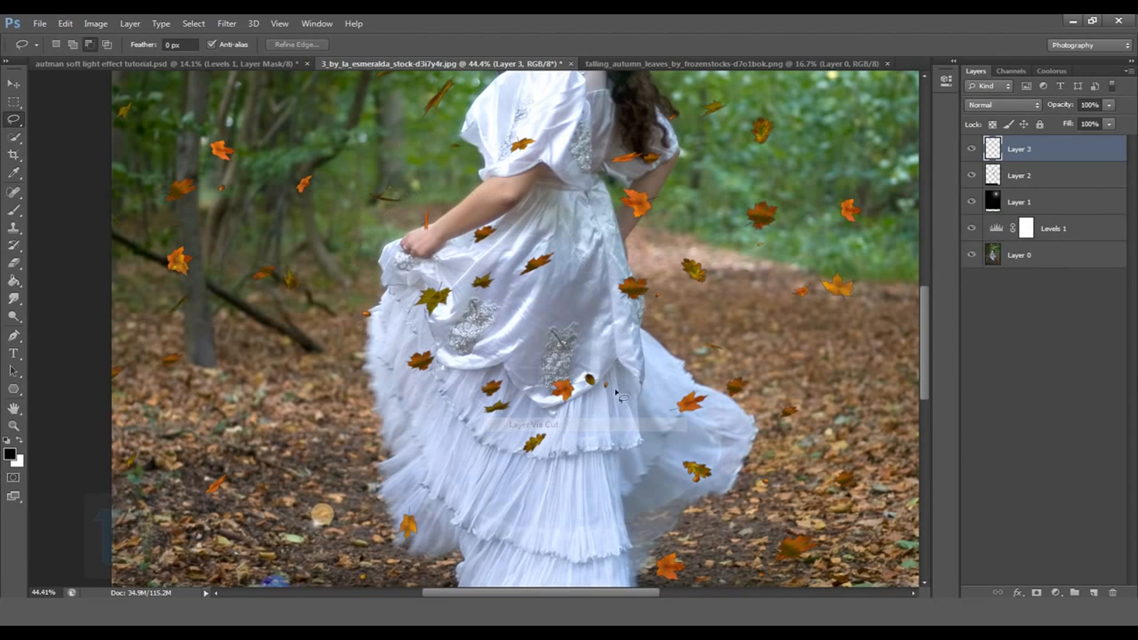
{"action": "left_click", "coordinate": [971, 149]}
{"action": "left_click", "coordinate": [971, 149]}
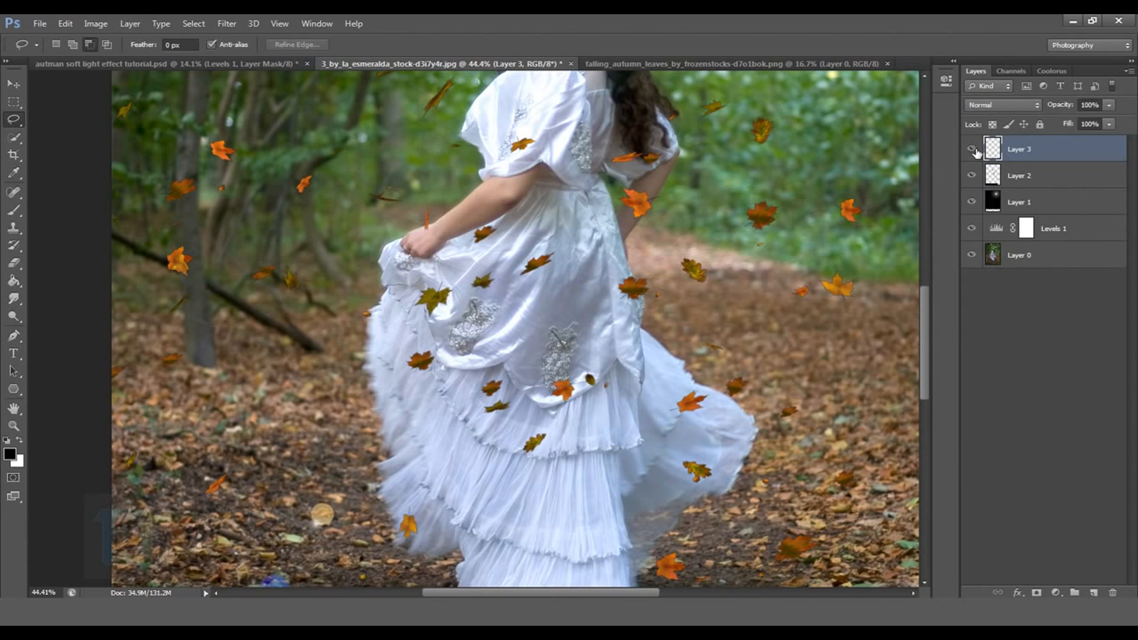
Delete Layer 2 with the remaining leaves and select the layer holding the cut-out leaves.
{"action": "left_click", "coordinate": [1055, 186]}
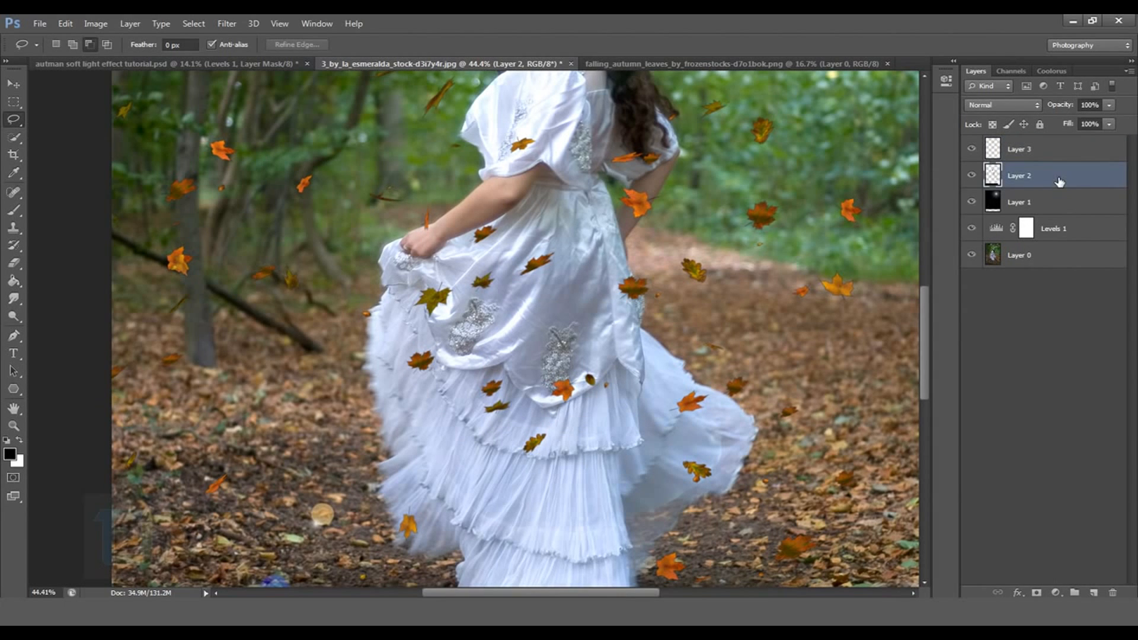
{"action": "key", "text": "Delete"}
{"action": "left_click", "coordinate": [971, 149]}
{"action": "left_click", "coordinate": [971, 149]}
{"action": "left_click", "coordinate": [1047, 153]}
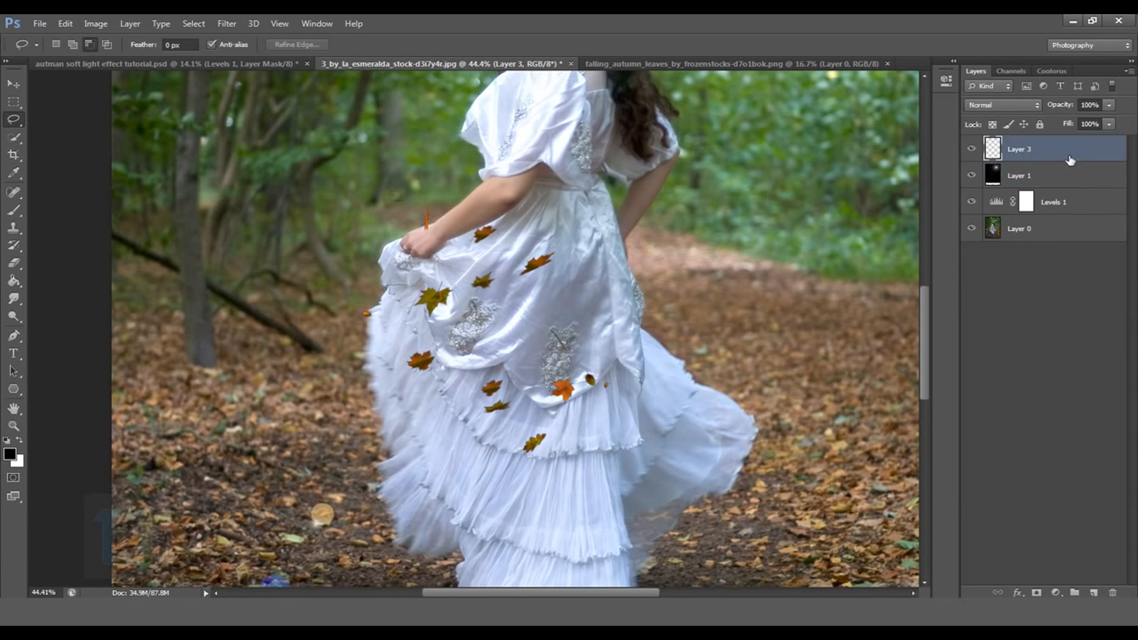
{"action": "left_click", "coordinate": [974, 150]}
{"action": "left_click", "coordinate": [971, 150]}
Scale the cut-out leaves to about 393% and position them across the woman and the forest floor.
{"action": "key", "text": "ctrl+0"}
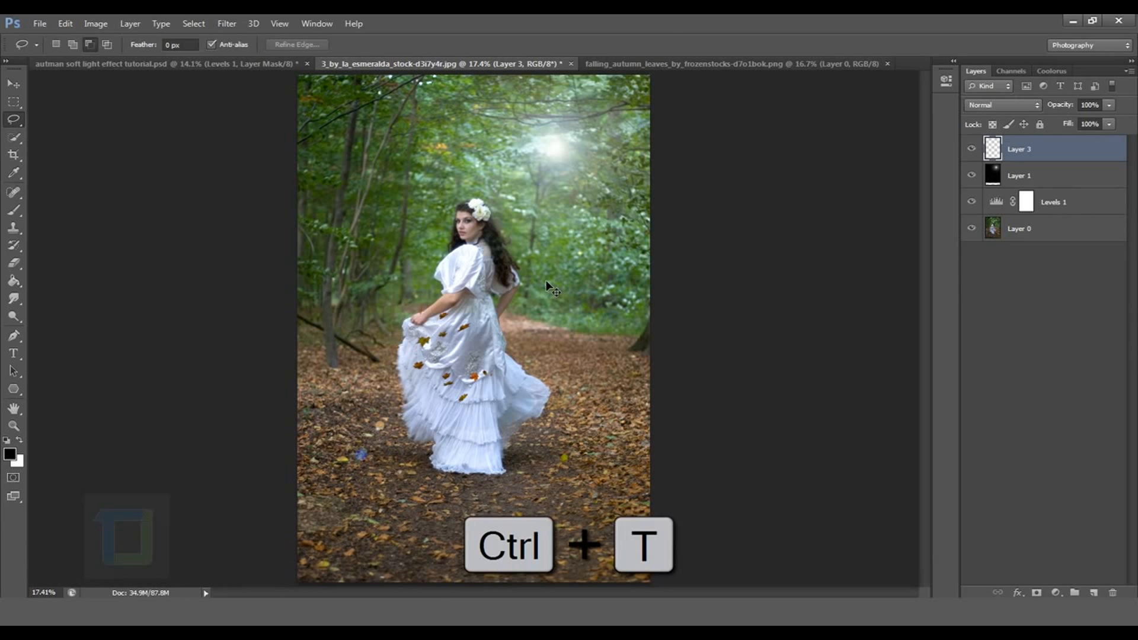
{"action": "key", "text": "ctrl+t"}
{"action": "left_click_drag", "start_coordinate": [494, 304], "coordinate": [635, 152]}
{"action": "left_click_drag", "start_coordinate": [581, 307], "coordinate": [630, 389]}
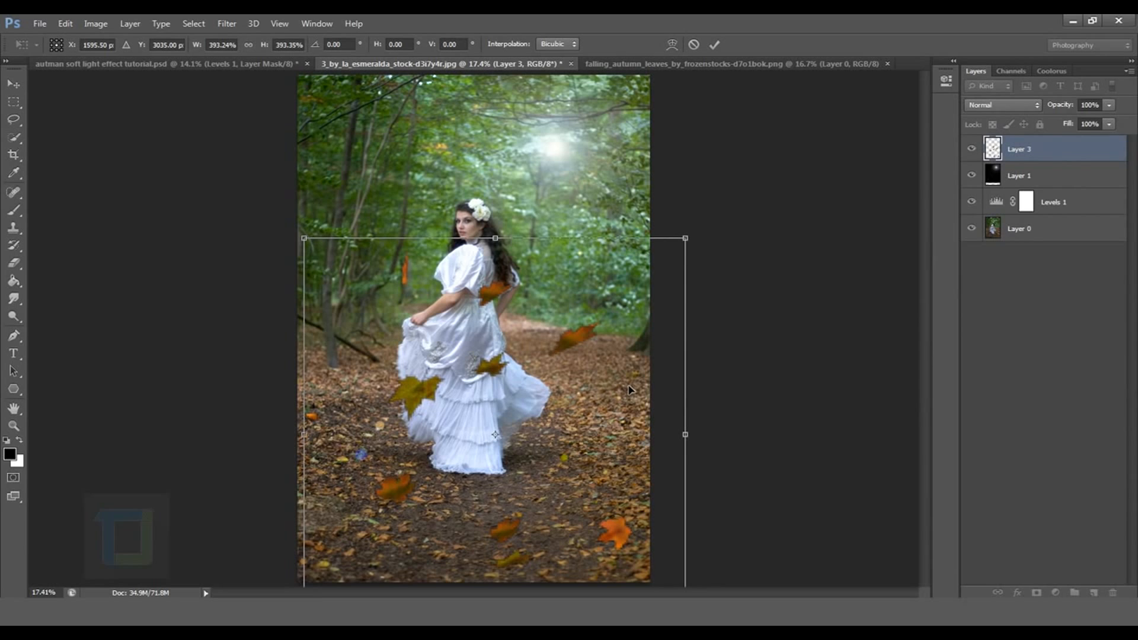
{"action": "key", "text": "Return"}
{"action": "key", "text": "l"}
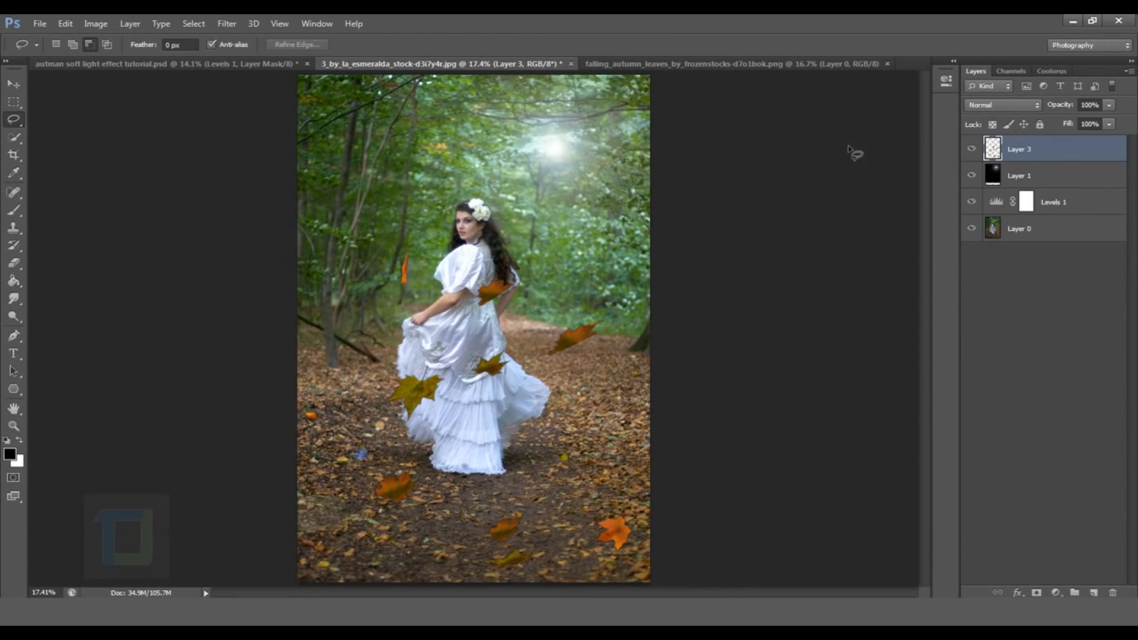
Convert the enlarged leaves layer to a smart object and soften it with a Gaussian Blur.
{"action": "right_click", "coordinate": [1043, 151]}
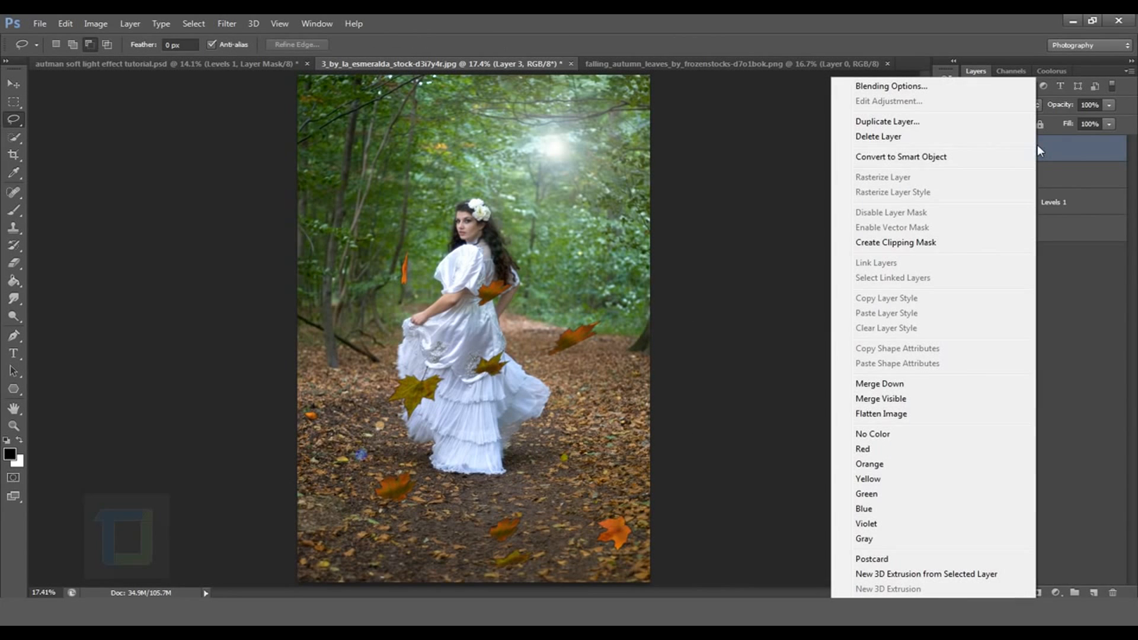
{"action": "left_click", "coordinate": [896, 157]}
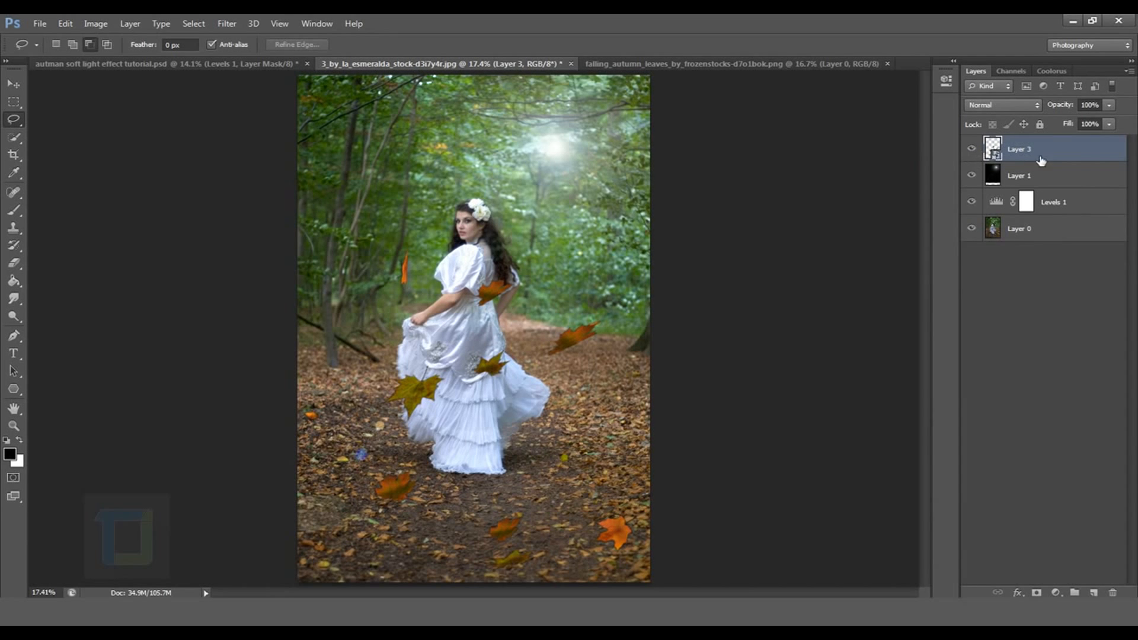
{"action": "left_click", "coordinate": [227, 23]}
{"action": "mouse_move", "coordinate": [299, 160]}
{"action": "left_click", "coordinate": [439, 257]}
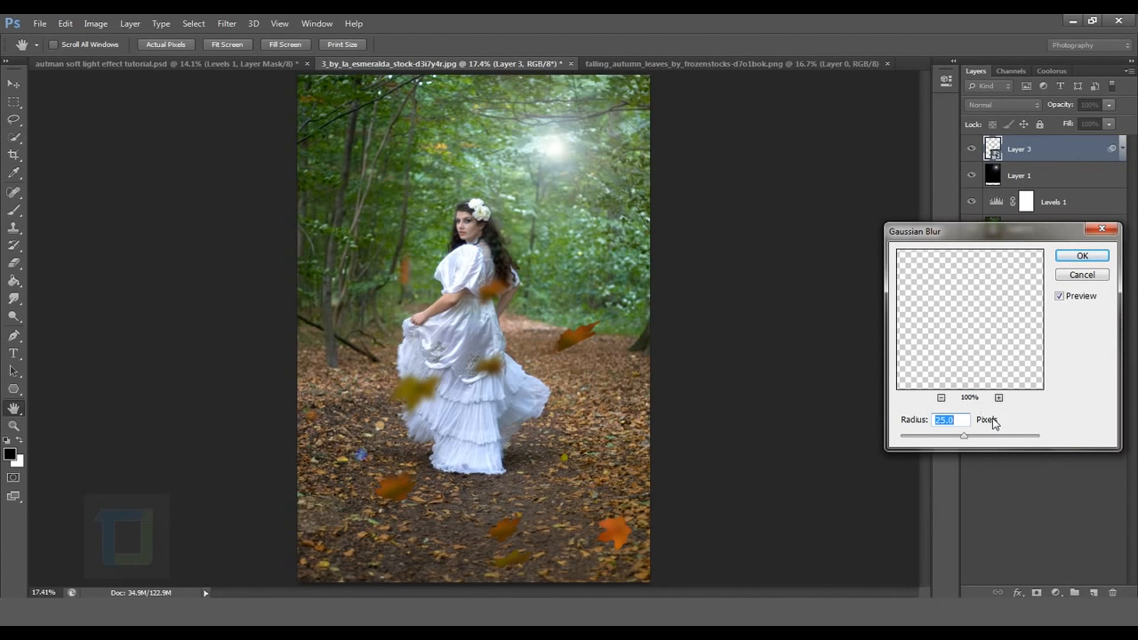
{"action": "left_click_drag", "start_coordinate": [966, 446], "coordinate": [965, 438]}
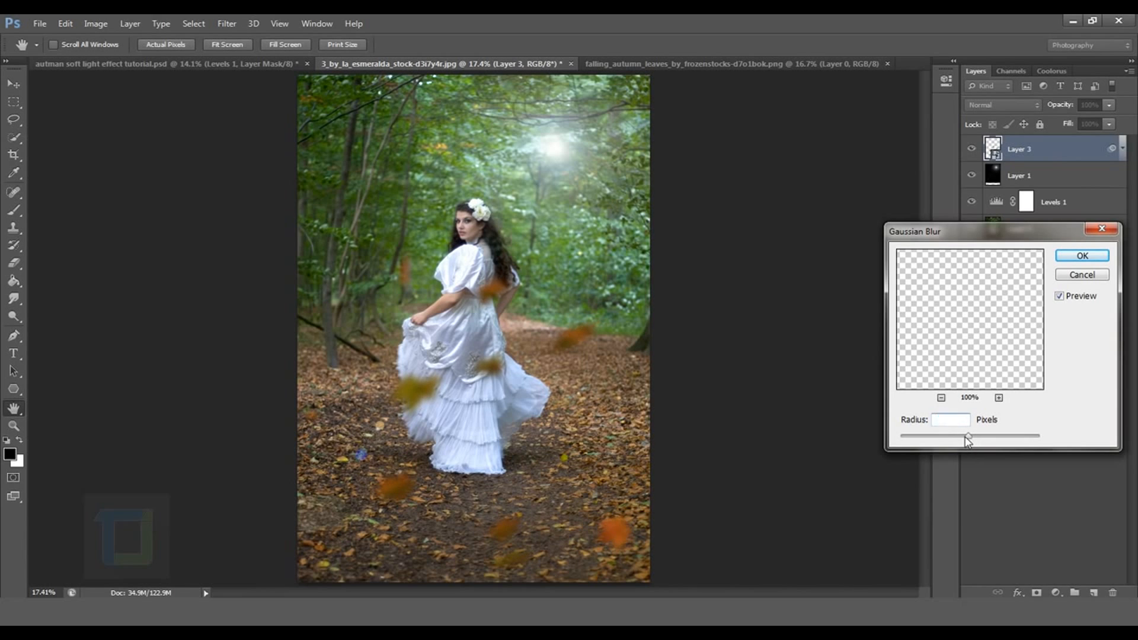
{"action": "left_click", "coordinate": [1082, 256]}
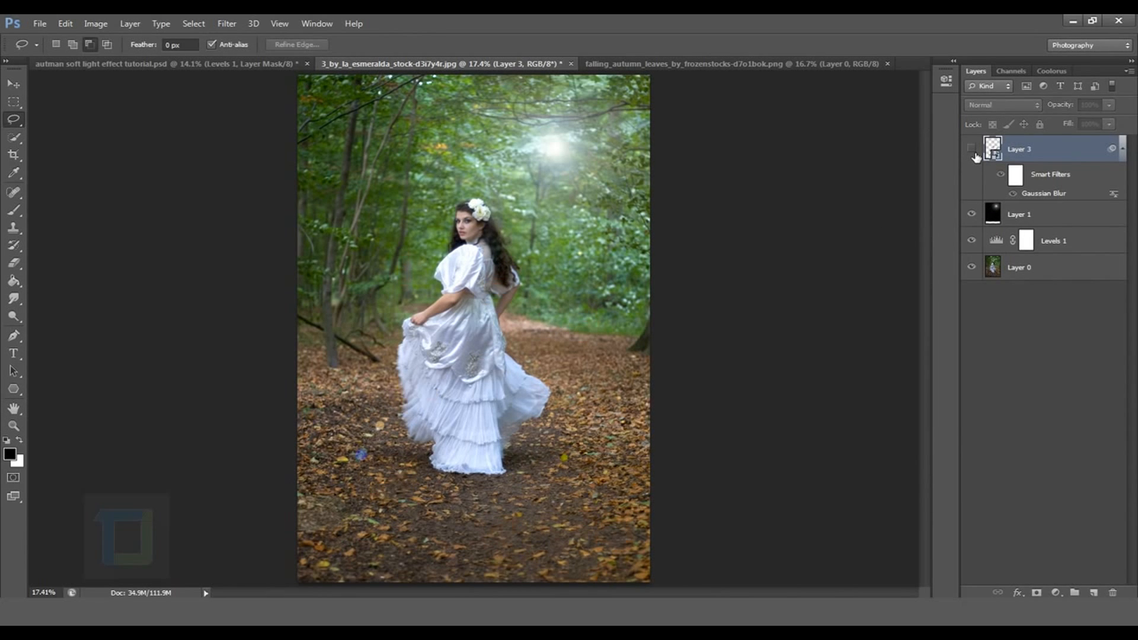
{"action": "scroll", "coordinate": [665, 198], "scroll_direction": "down", "scroll_amount": 1}
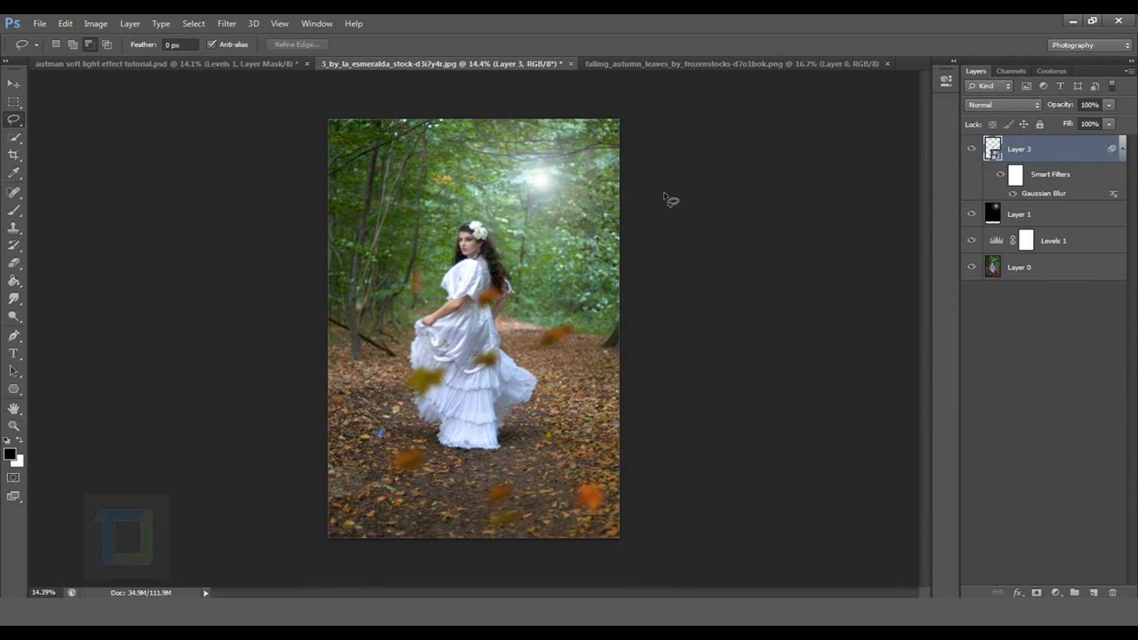
Add a Channel Mixer adjustment above the leaves with the Red output set to Red -56, Green +200 and Blue -53.
{"action": "left_click", "coordinate": [1056, 593]}
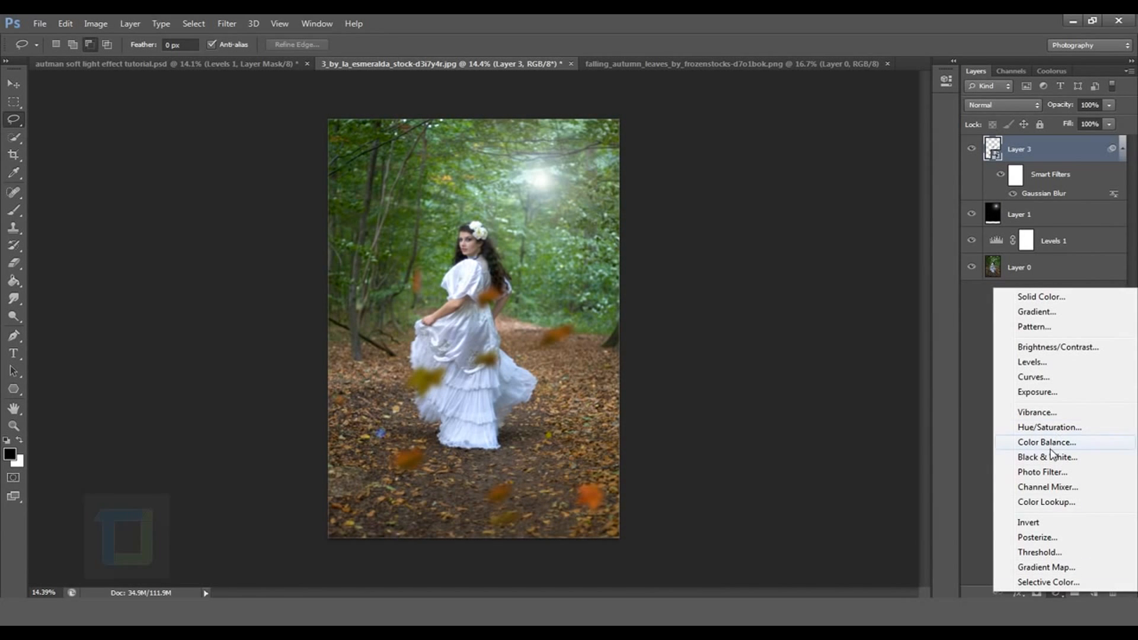
{"action": "left_click", "coordinate": [1047, 486]}
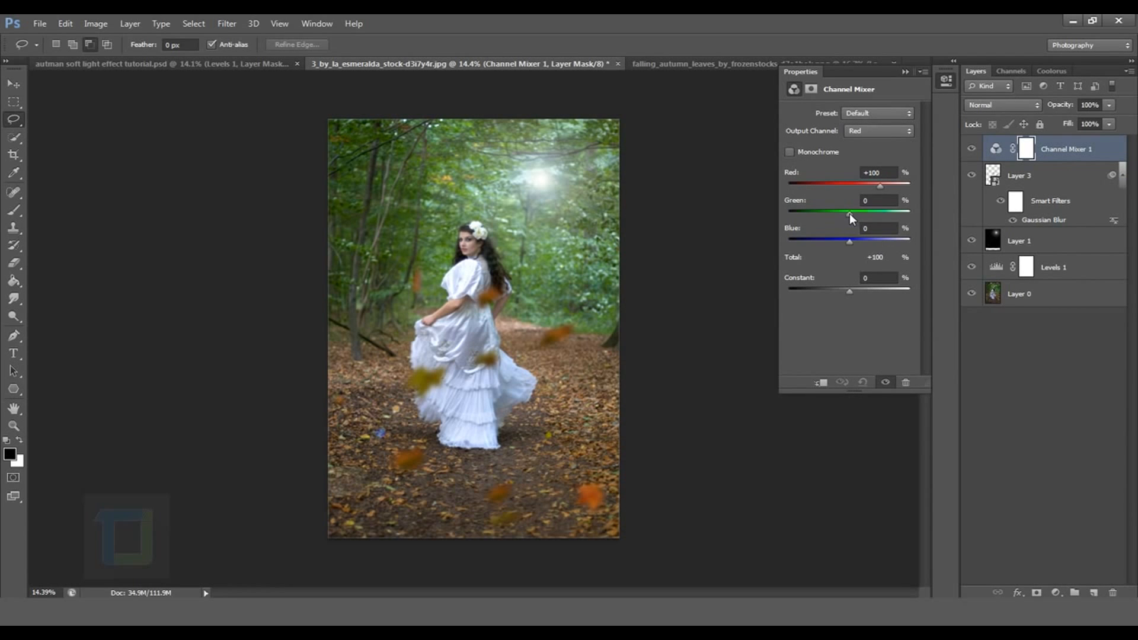
{"action": "left_click_drag", "start_coordinate": [849, 213], "coordinate": [933, 214]}
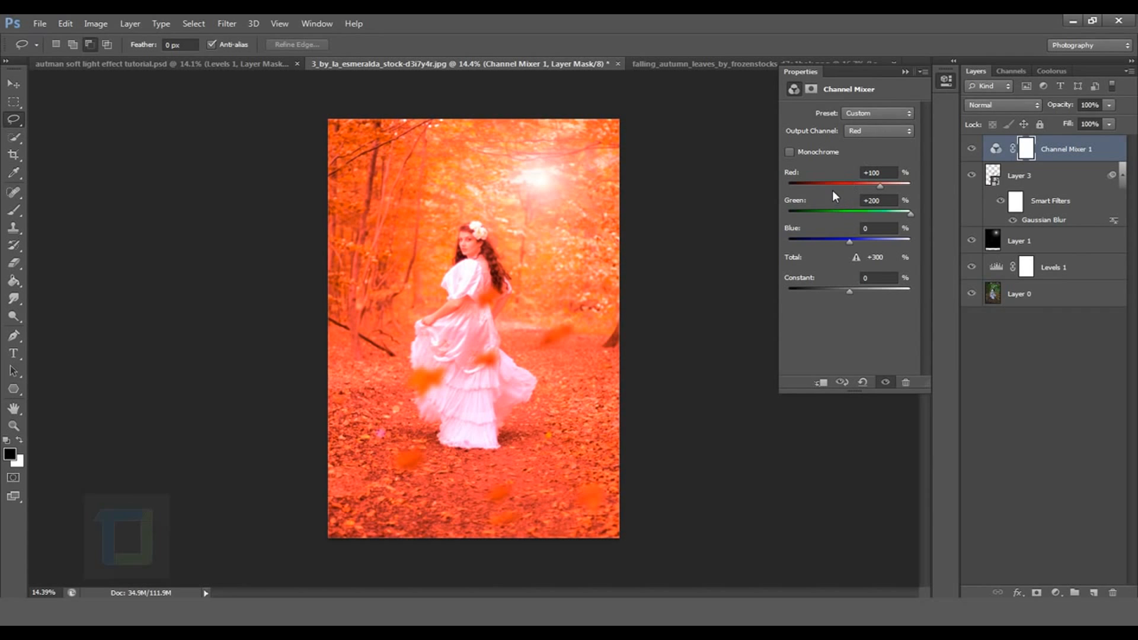
{"action": "left_click_drag", "start_coordinate": [850, 184], "coordinate": [838, 183]}
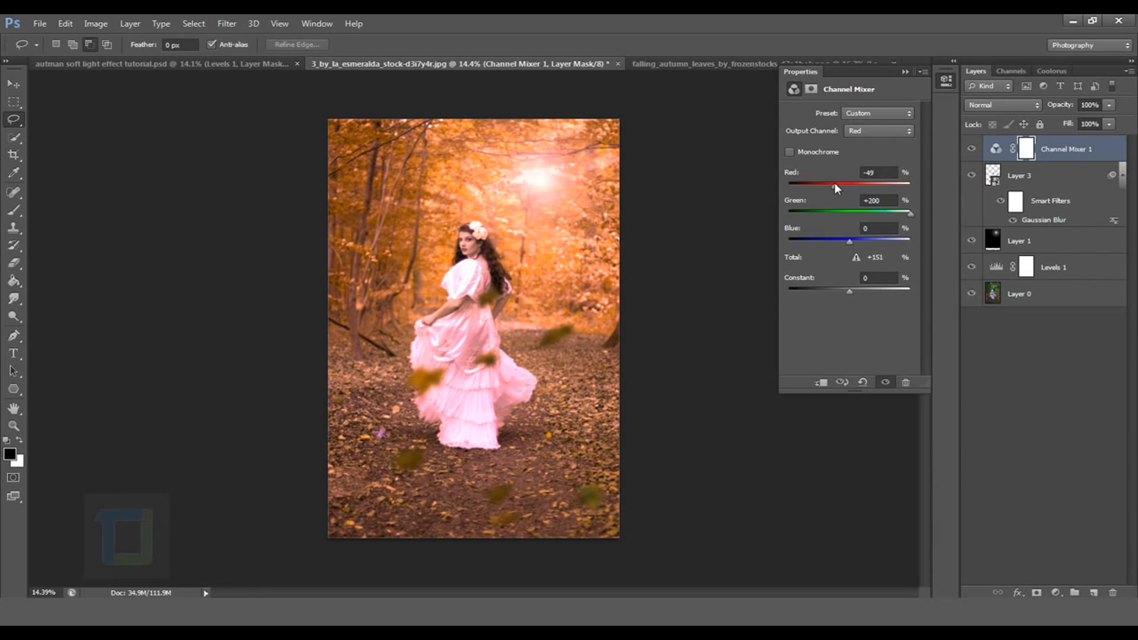
{"action": "left_click_drag", "start_coordinate": [832, 239], "coordinate": [837, 239]}
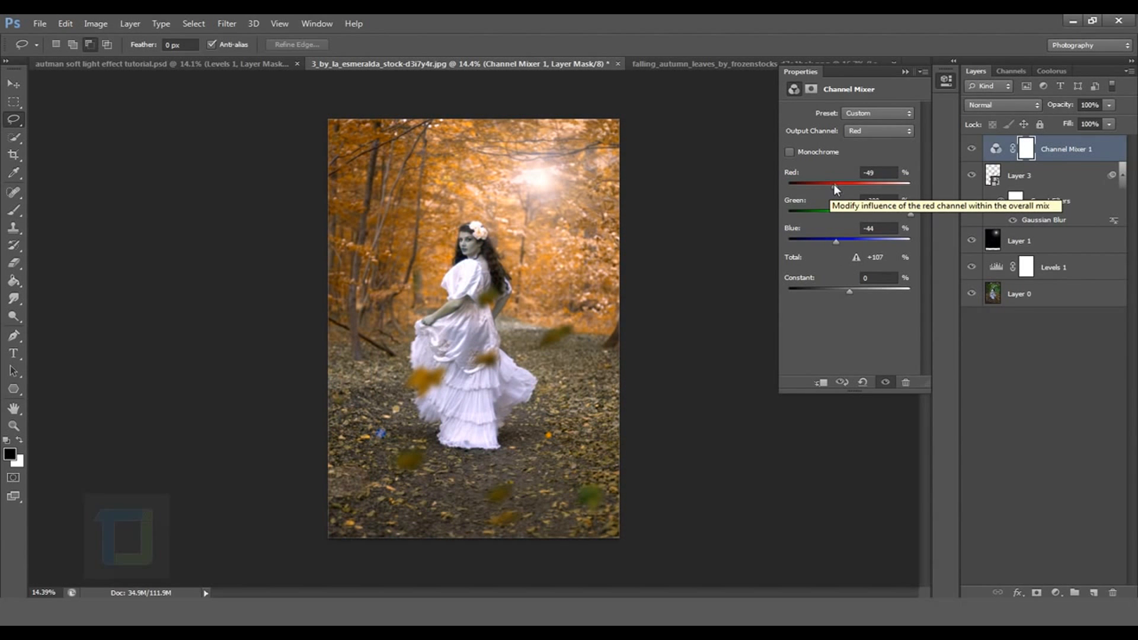
{"action": "left_click_drag", "start_coordinate": [834, 184], "coordinate": [824, 186]}
{"action": "left_click_drag", "start_coordinate": [831, 238], "coordinate": [831, 240]}
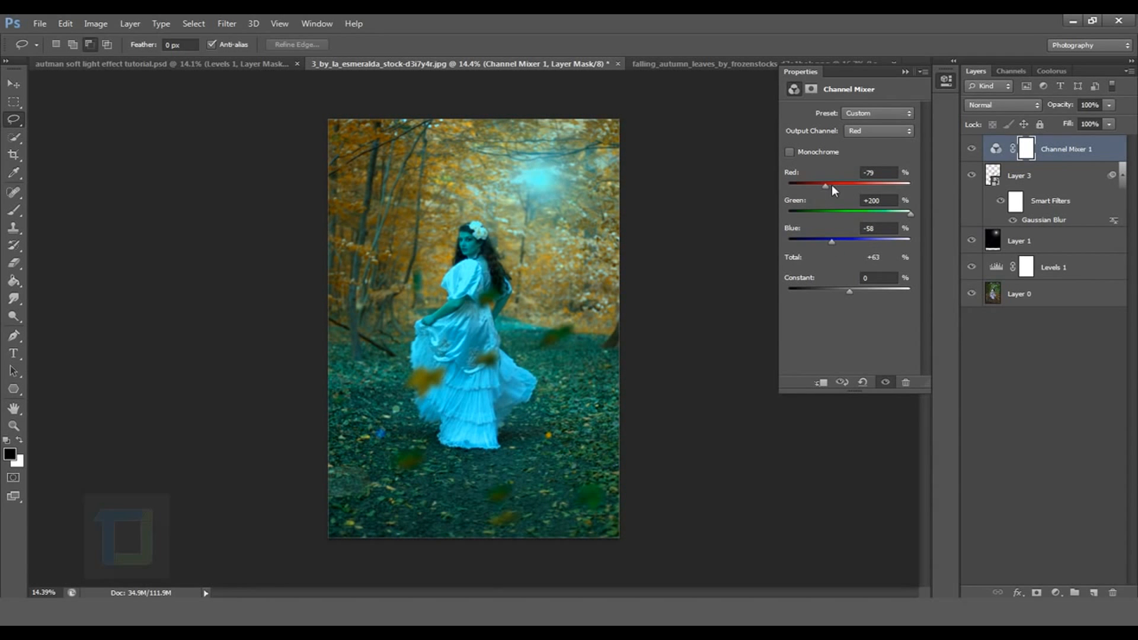
{"action": "left_click_drag", "start_coordinate": [825, 186], "coordinate": [832, 186]}
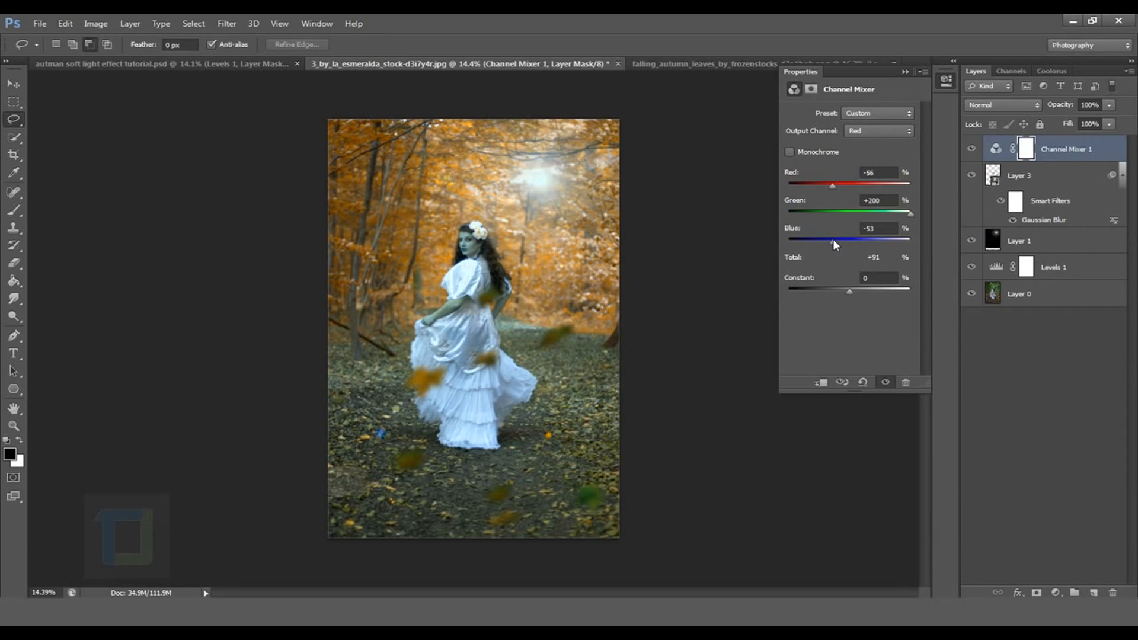
Blend the Channel Mixer layer in Lighten mode and compare the image with and without it.
{"action": "left_click", "coordinate": [1005, 105]}
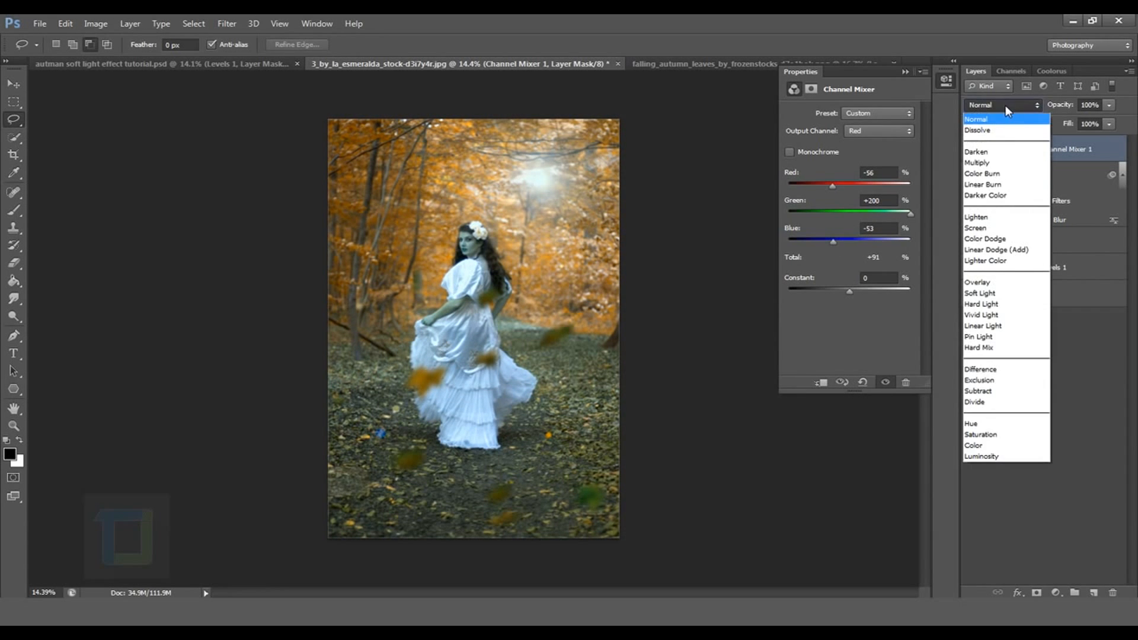
{"action": "left_click", "coordinate": [992, 217]}
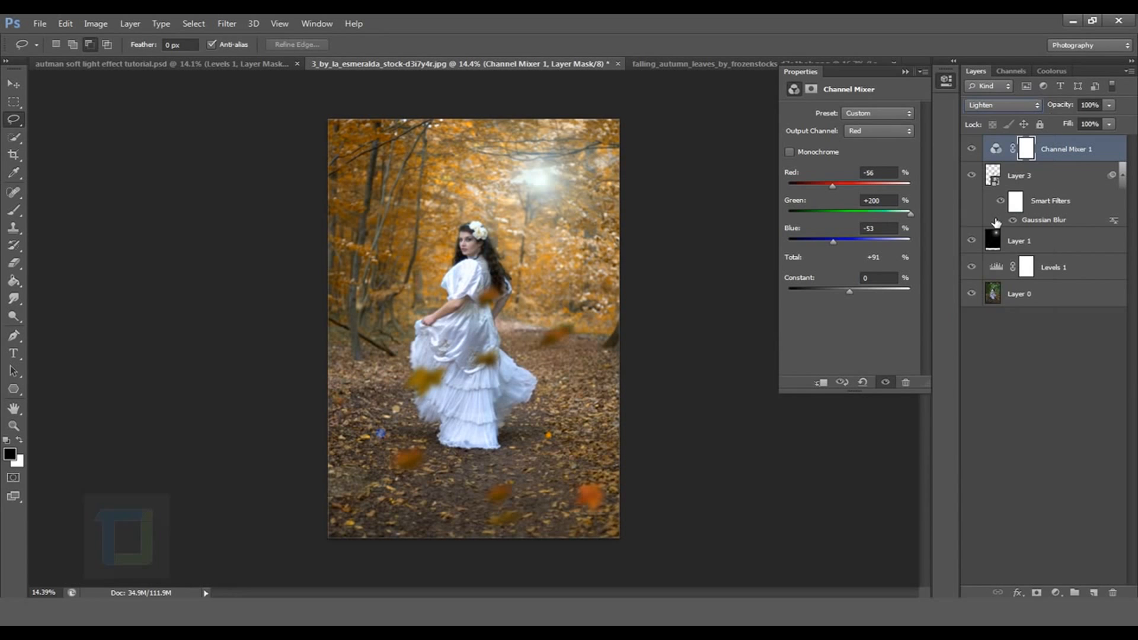
{"action": "left_click", "coordinate": [980, 150]}
{"action": "left_click", "coordinate": [980, 150]}
{"action": "left_click", "coordinate": [981, 151]}
{"action": "left_click", "coordinate": [980, 152]}
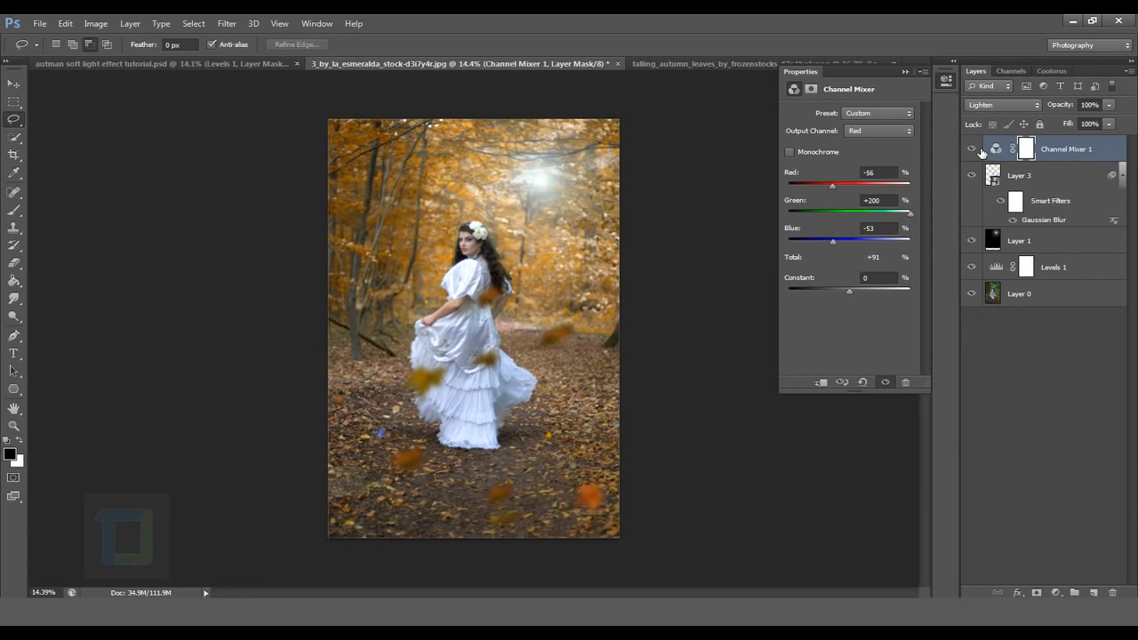
Add a Selective Color adjustment for the Neutrals with Cyan -12 and Yellow +10.
{"action": "left_click", "coordinate": [1058, 592]}
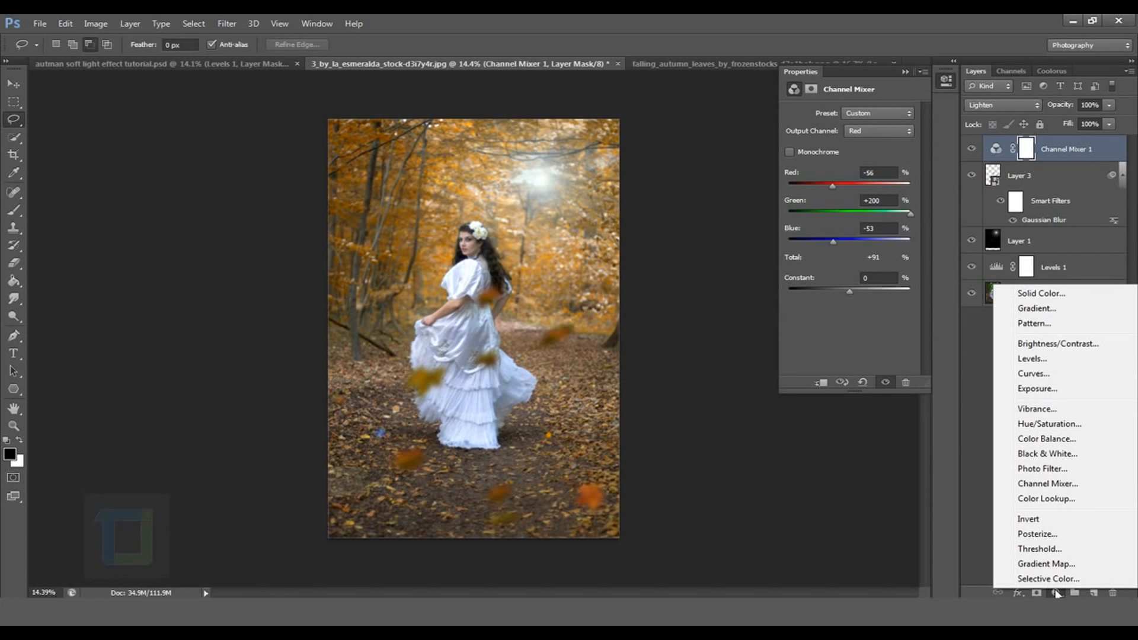
{"action": "left_click", "coordinate": [1041, 579]}
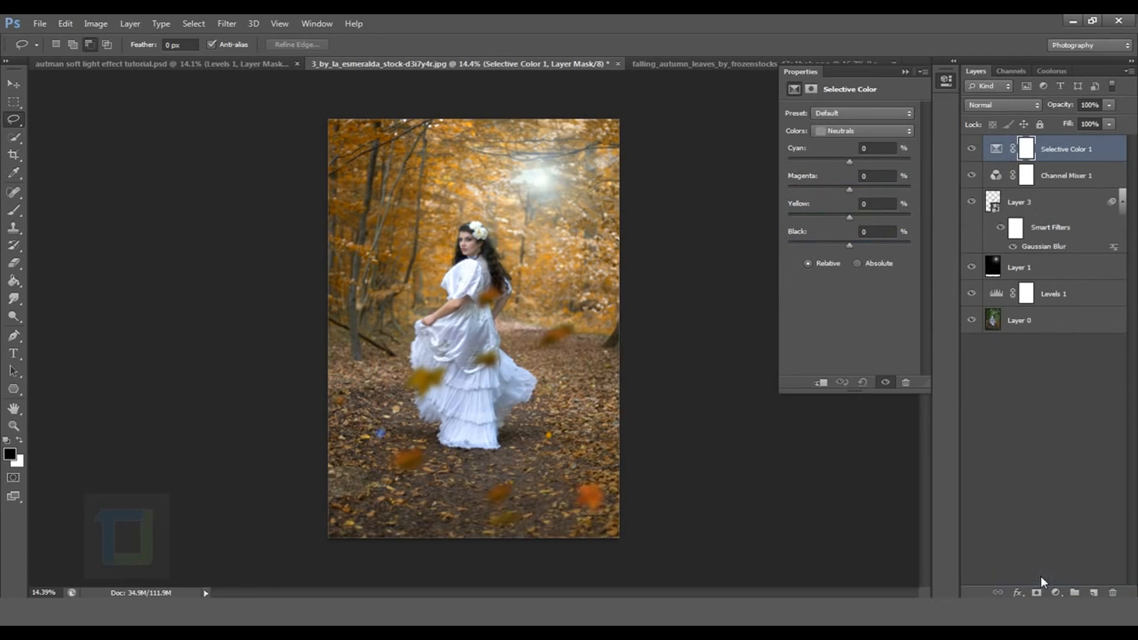
{"action": "left_click", "coordinate": [840, 132]}
{"action": "left_click", "coordinate": [851, 221]}
{"action": "left_click_drag", "start_coordinate": [850, 216], "coordinate": [851, 216]}
Compare the picture with and without the Selective Color adjustment, both as a whole and close up on the woman.
{"action": "left_click", "coordinate": [971, 149]}
{"action": "left_click", "coordinate": [973, 149]}
{"action": "left_click", "coordinate": [975, 151]}
{"action": "scroll", "coordinate": [513, 215], "scroll_direction": "up", "scroll_amount": 3}
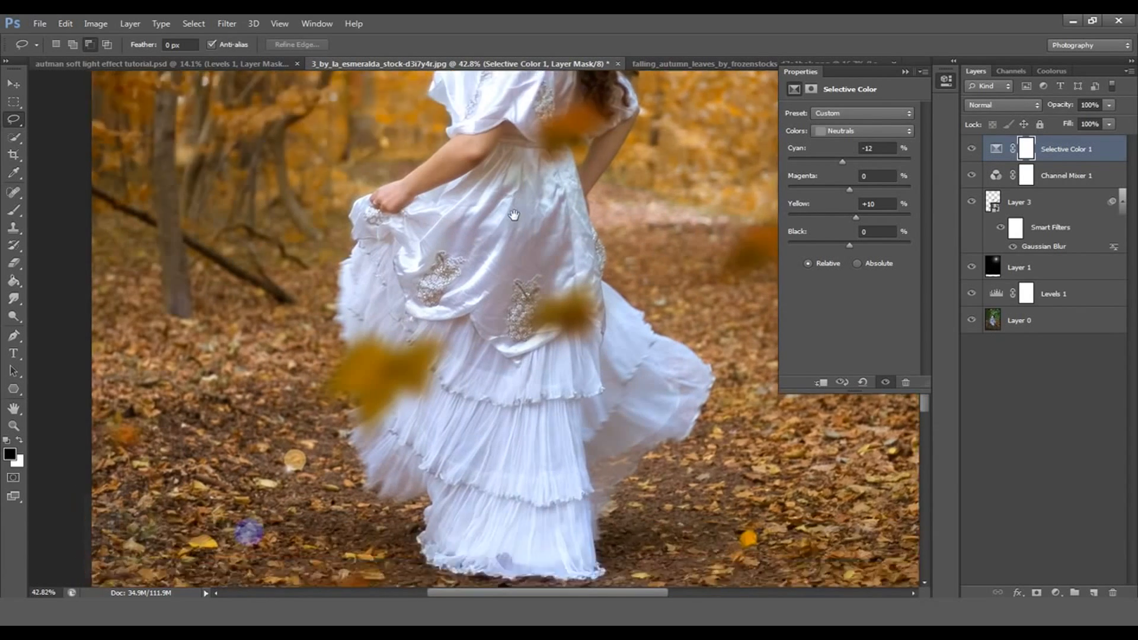
{"action": "left_click_drag", "start_coordinate": [514, 216], "coordinate": [560, 362]}
{"action": "left_click", "coordinate": [977, 153]}
{"action": "left_click", "coordinate": [977, 152]}
{"action": "left_click", "coordinate": [975, 150]}
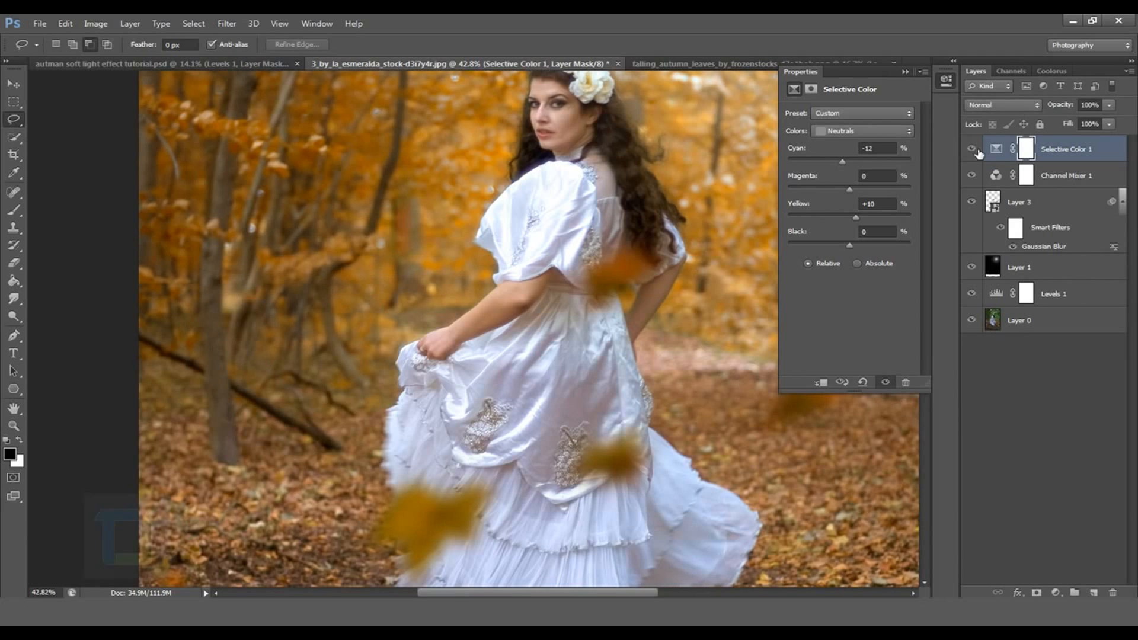
{"action": "scroll", "coordinate": [600, 163], "scroll_direction": "down", "scroll_amount": 4}
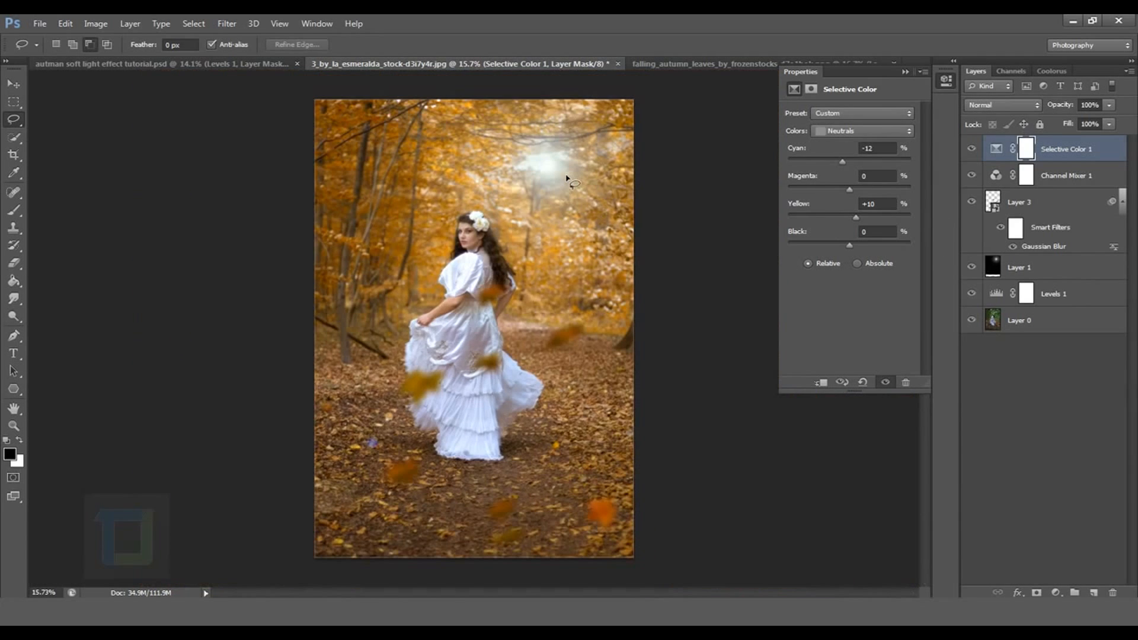
{"action": "left_click", "coordinate": [977, 152]}
Add a black Solid Color fill layer and set its blending mode to Soft Light.
{"action": "left_click", "coordinate": [1058, 592]}
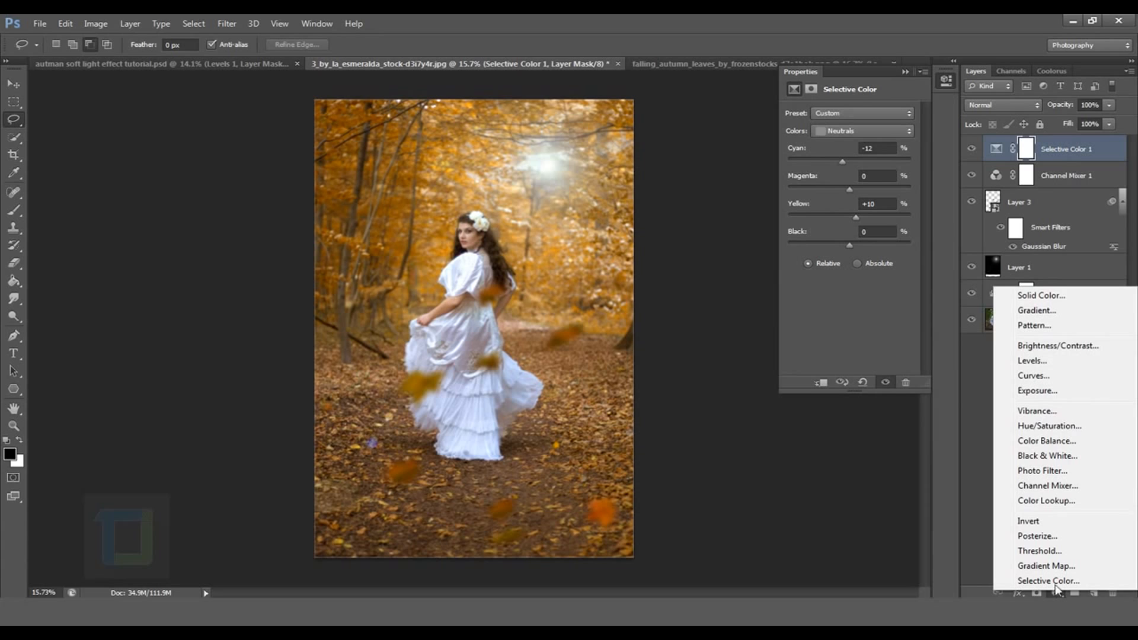
{"action": "left_click", "coordinate": [1032, 295]}
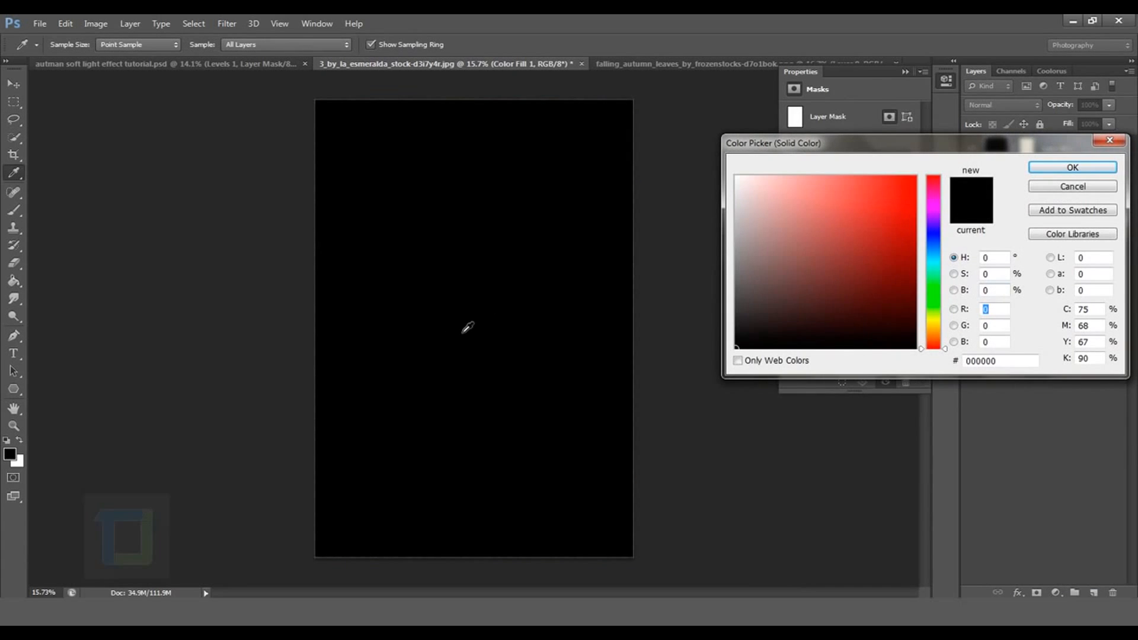
{"action": "left_click", "coordinate": [1088, 169]}
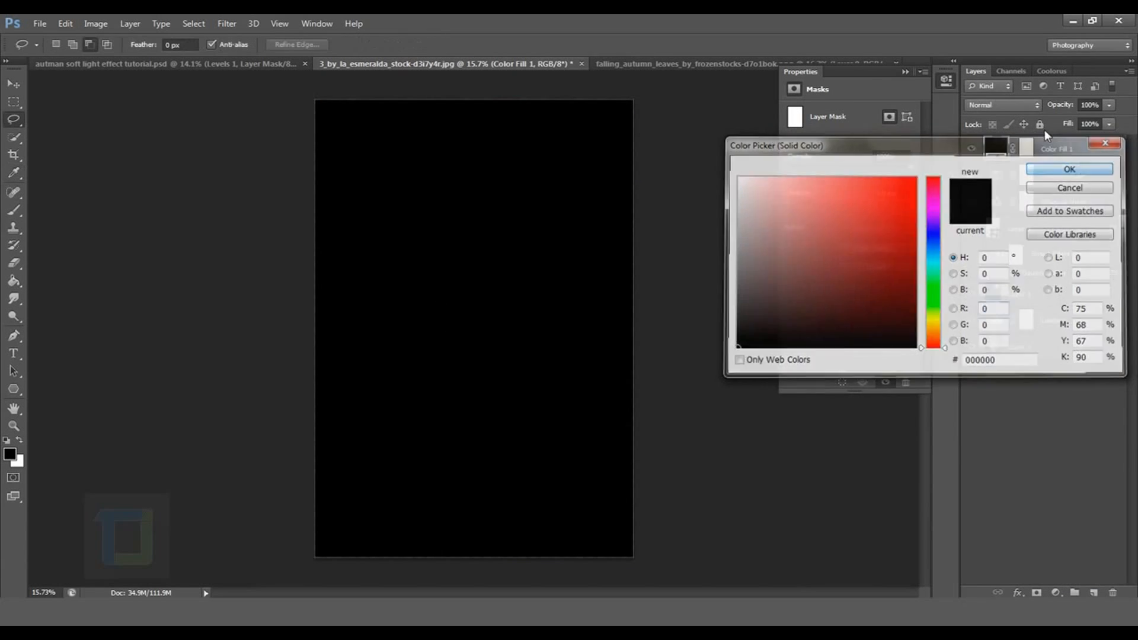
{"action": "left_click", "coordinate": [1008, 104]}
{"action": "left_click", "coordinate": [987, 301]}
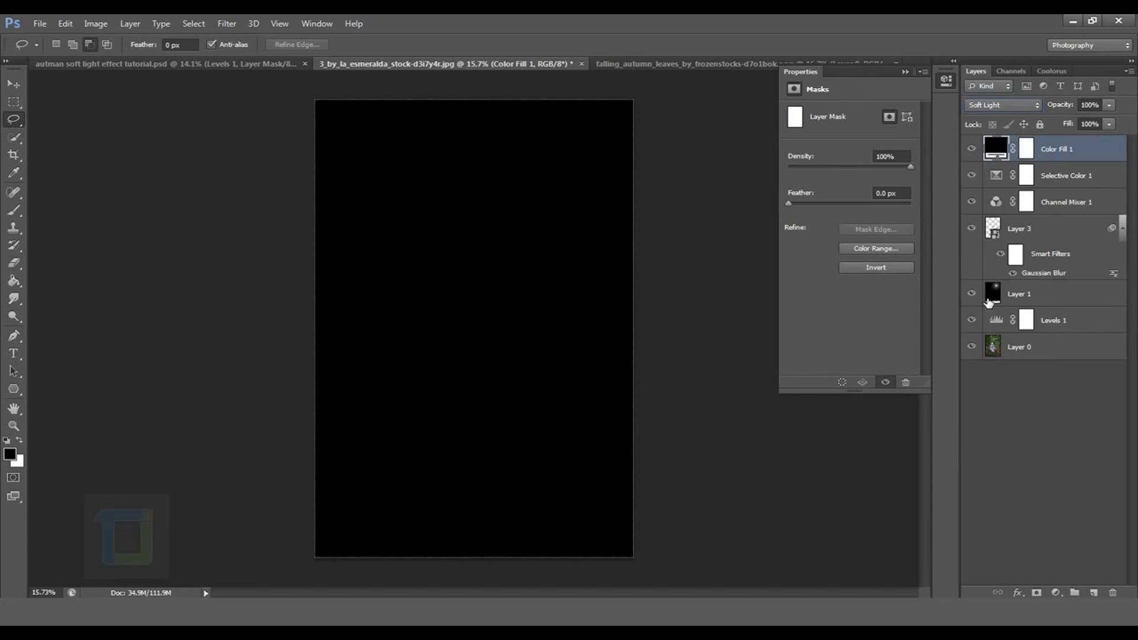
Paint black on the fill layer's mask over the image centre with a soft 2100 px brush, and compare the vignette on and off.
{"action": "left_click", "coordinate": [1026, 149]}
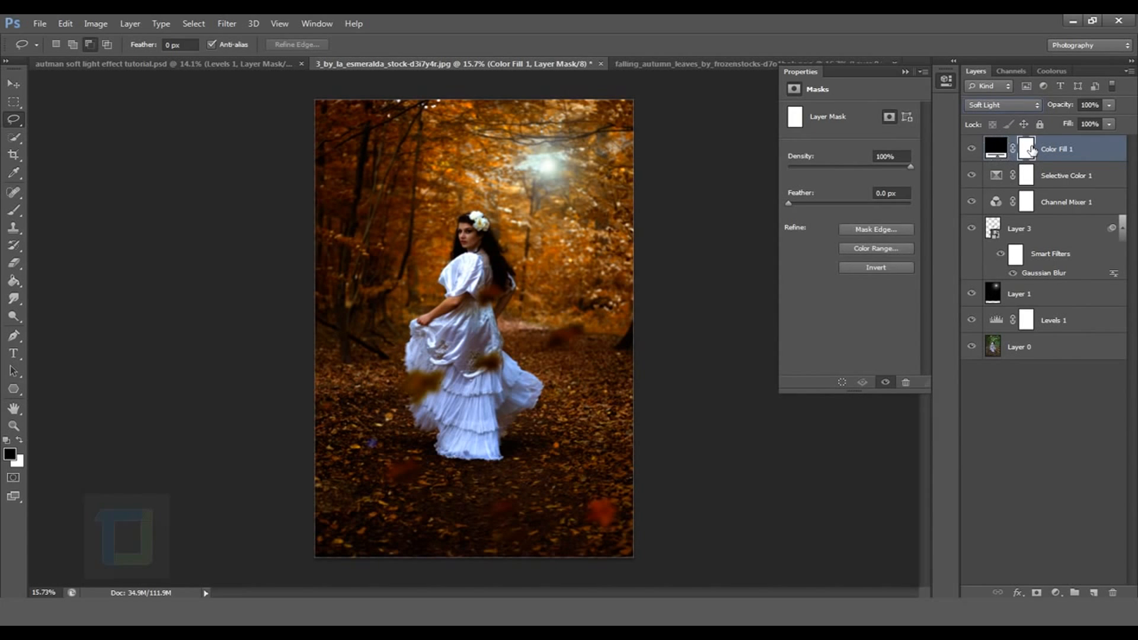
{"action": "left_click", "coordinate": [10, 212]}
{"action": "left_click", "coordinate": [76, 212]}
{"action": "right_click", "coordinate": [517, 372]}
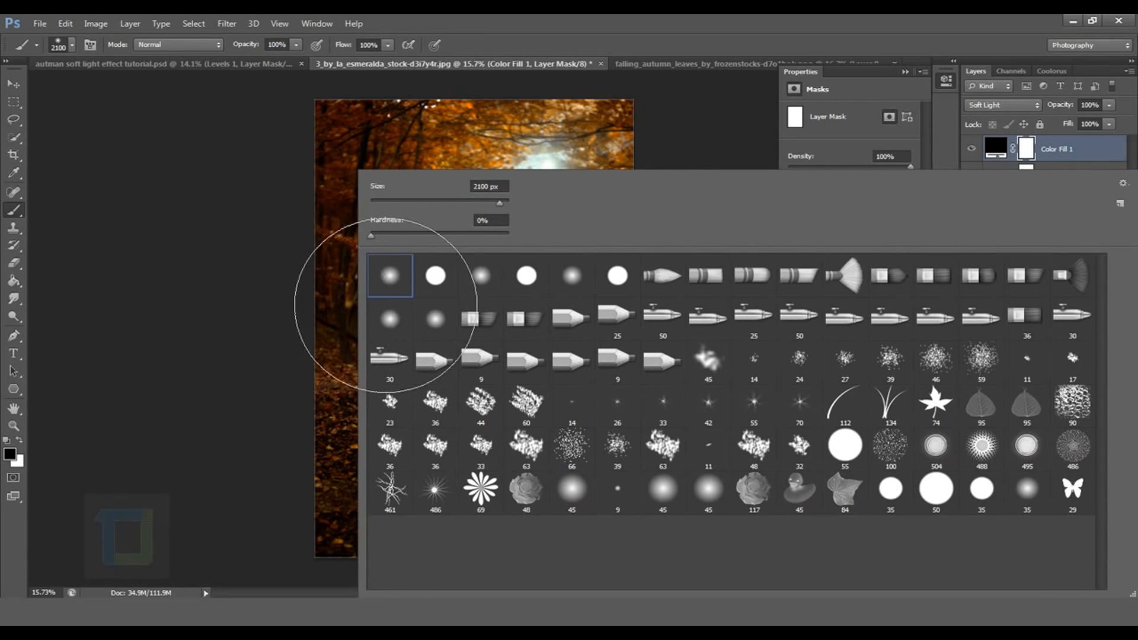
{"action": "left_click", "coordinate": [224, 350]}
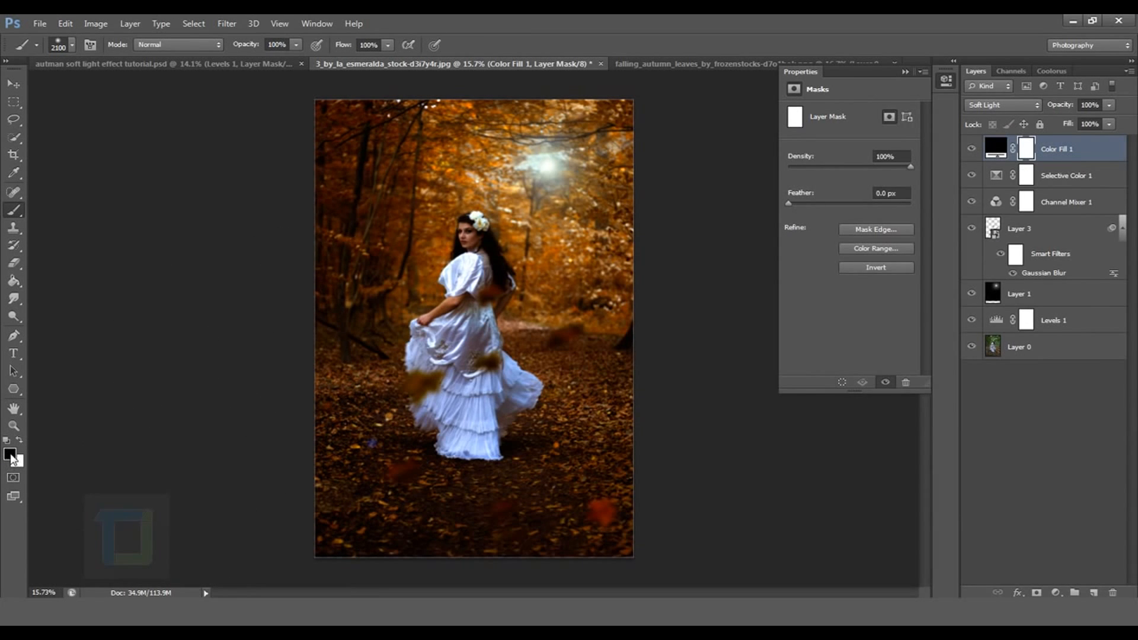
{"action": "mouse_move", "coordinate": [572, 330]}
{"action": "left_mouse_down"}
{"action": "mouse_move", "coordinate": [580, 305]}
{"action": "mouse_move", "coordinate": [575, 385]}
{"action": "mouse_move", "coordinate": [551, 452]}
{"action": "mouse_move", "coordinate": [576, 520]}
{"action": "mouse_move", "coordinate": [562, 353]}
{"action": "mouse_move", "coordinate": [579, 294]}
{"action": "mouse_move", "coordinate": [530, 390]}
{"action": "mouse_move", "coordinate": [590, 562]}
{"action": "mouse_move", "coordinate": [593, 327]}
{"action": "mouse_move", "coordinate": [587, 302]}
{"action": "left_mouse_up"}
{"action": "left_click", "coordinate": [971, 150]}
{"action": "left_click", "coordinate": [975, 150]}
{"action": "left_click", "coordinate": [975, 151]}
{"action": "left_click", "coordinate": [975, 151]}
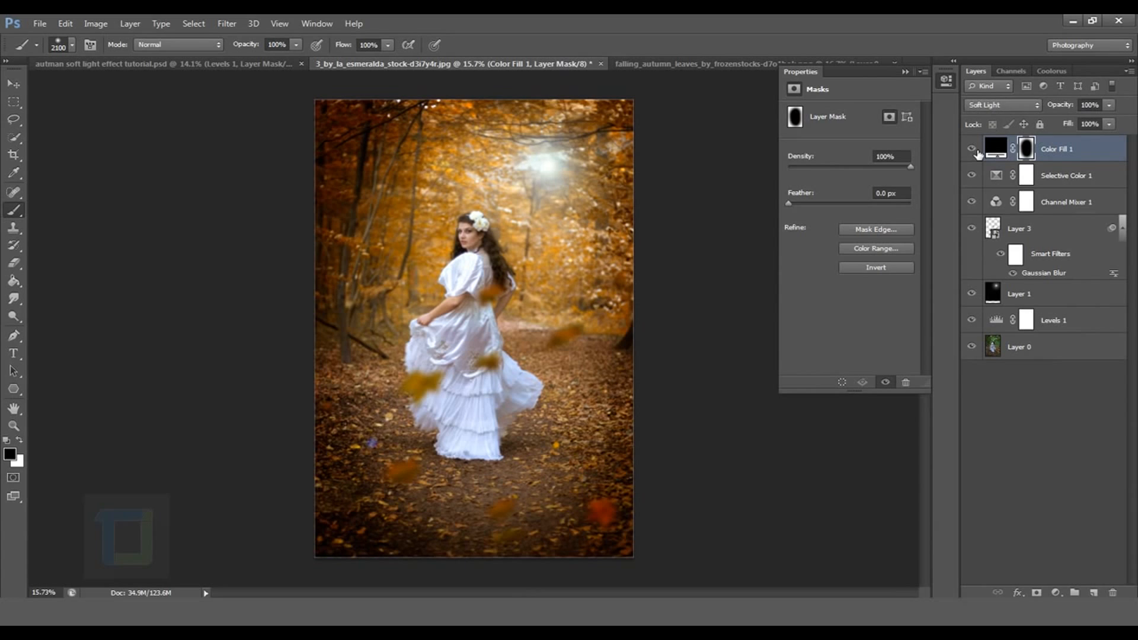
Reduce the black fill layer's opacity to 34%, comparing the image with and without the vignette.
{"action": "left_click_drag", "start_coordinate": [1062, 105], "coordinate": [1024, 109]}
{"action": "left_click", "coordinate": [975, 150]}
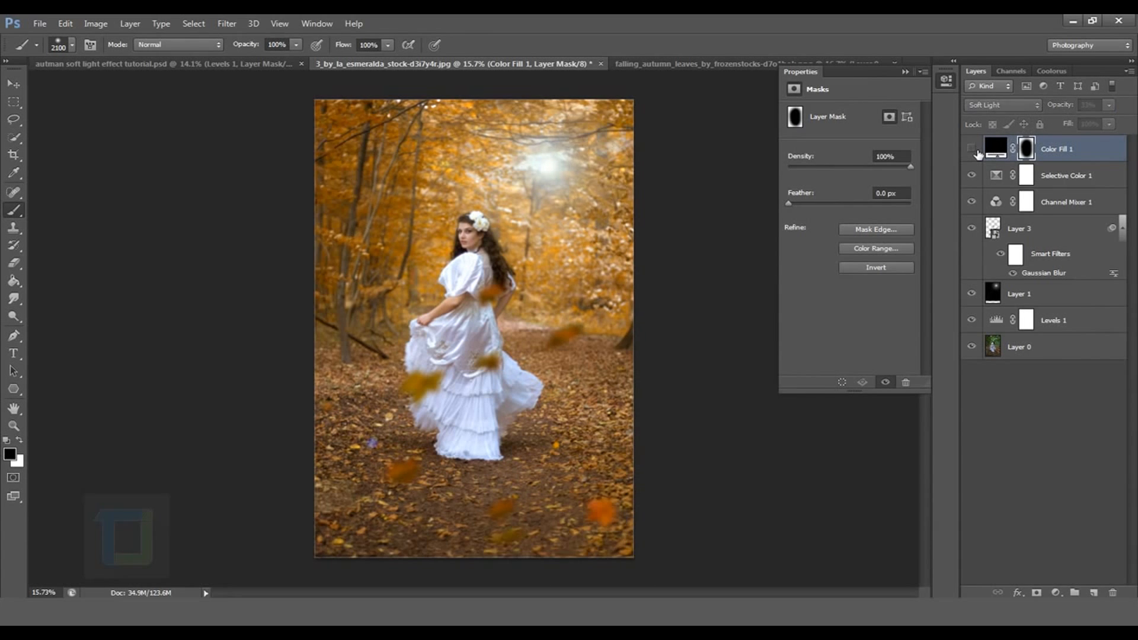
{"action": "left_click", "coordinate": [975, 150]}
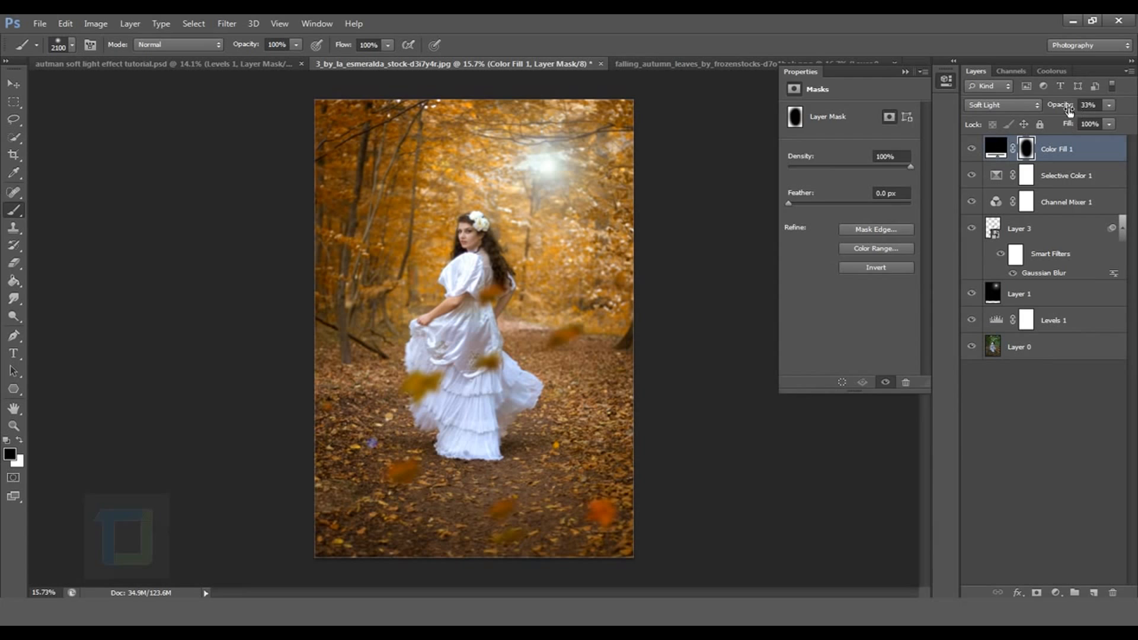
{"action": "left_click_drag", "start_coordinate": [1068, 109], "coordinate": [1069, 109]}
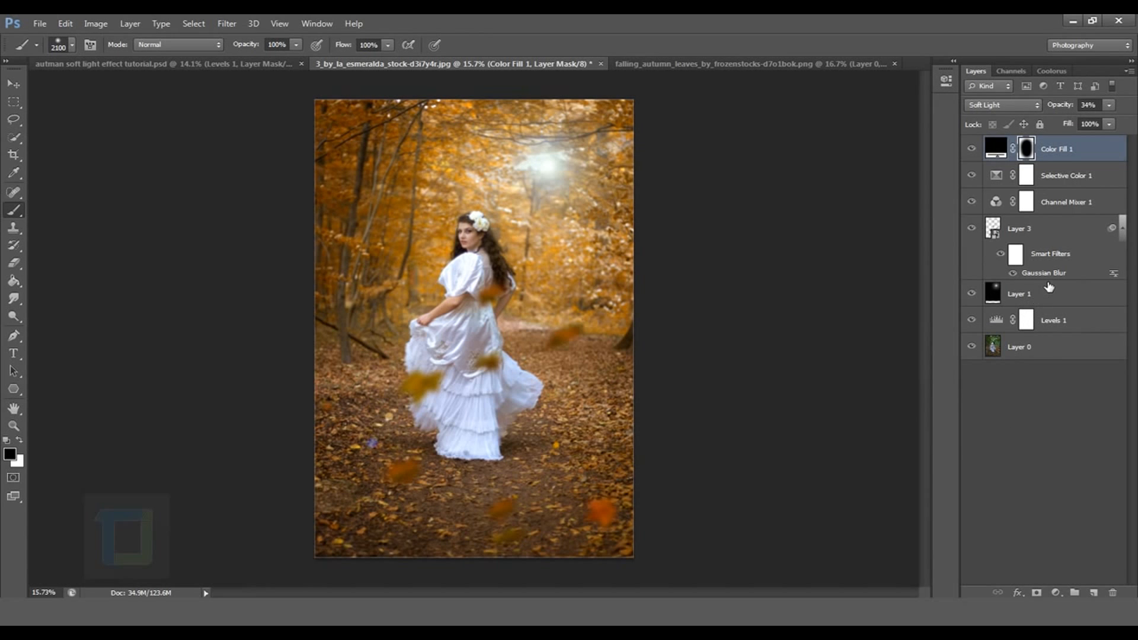
Colorize the lens flare on Layer 1 with Hue/Saturation at Hue 45 and Saturation 49, previewing the change.
{"action": "key", "text": "shift+alt+s"}
{"action": "left_click", "coordinate": [1027, 305]}
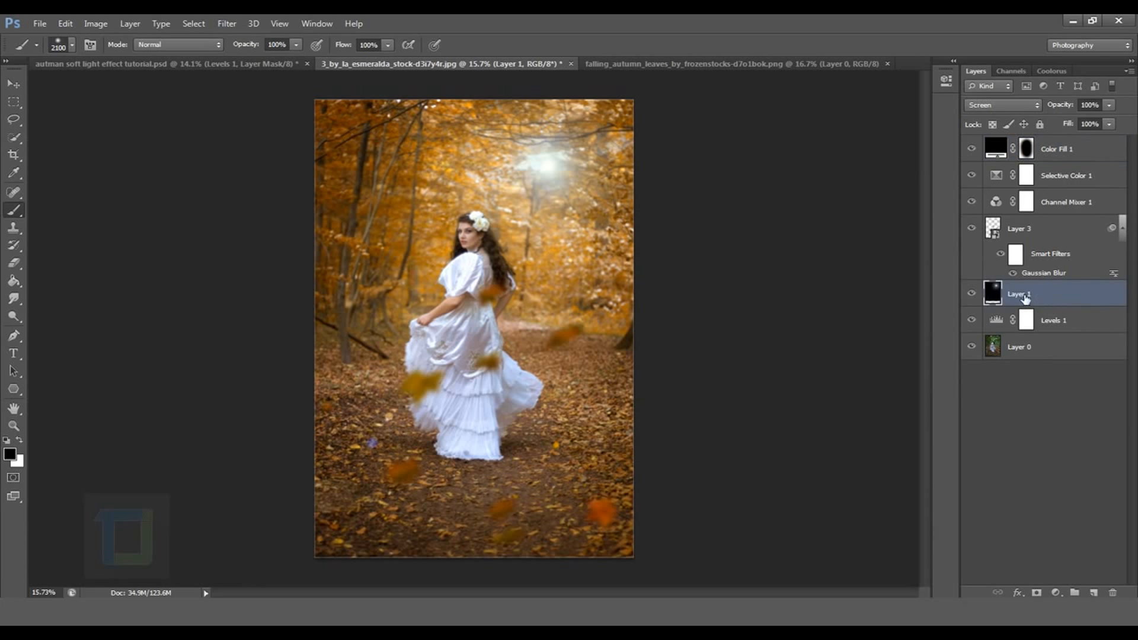
{"action": "left_click", "coordinate": [972, 295]}
{"action": "left_click", "coordinate": [972, 295]}
{"action": "left_click", "coordinate": [90, 23]}
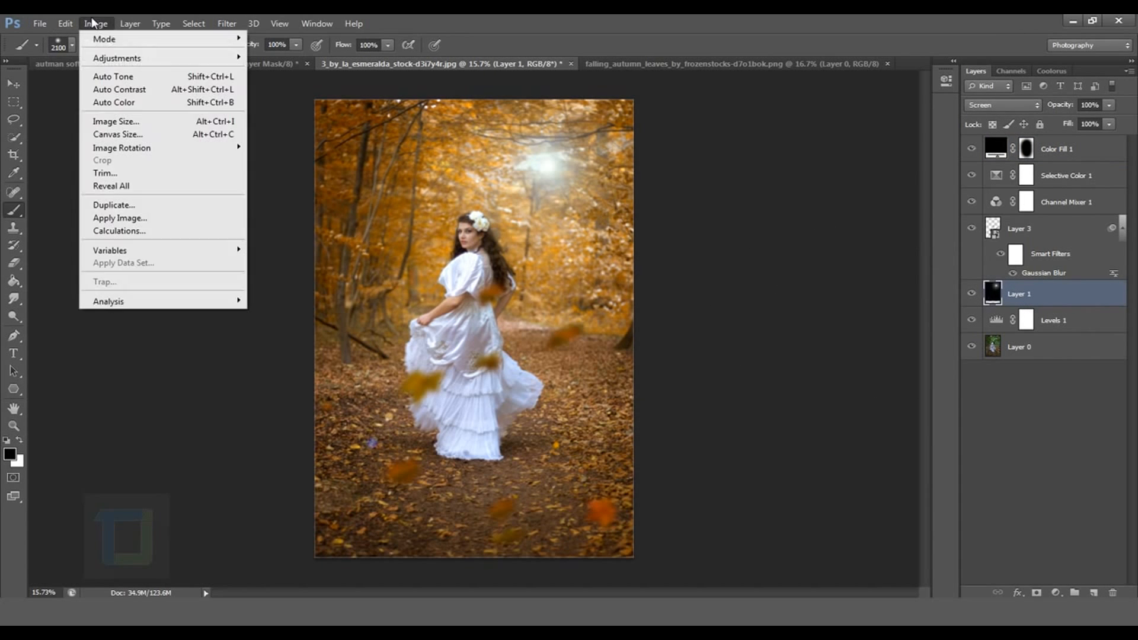
{"action": "mouse_move", "coordinate": [121, 60]}
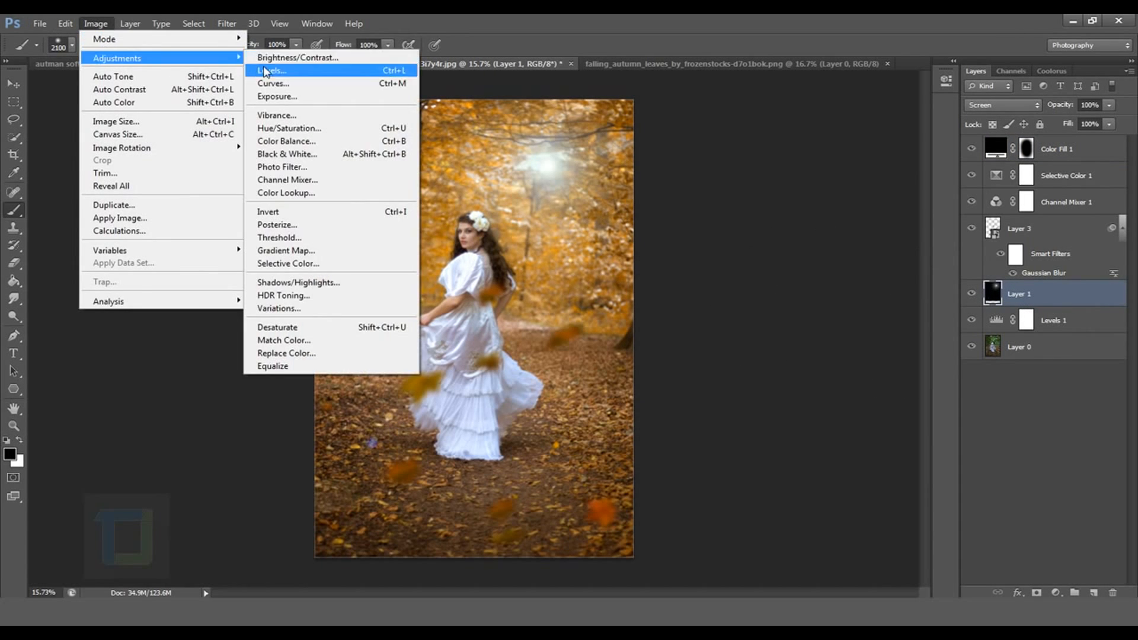
{"action": "left_click", "coordinate": [289, 128]}
{"action": "left_click", "coordinate": [1091, 377]}
{"action": "left_click_drag", "start_coordinate": [911, 334], "coordinate": [941, 334]}
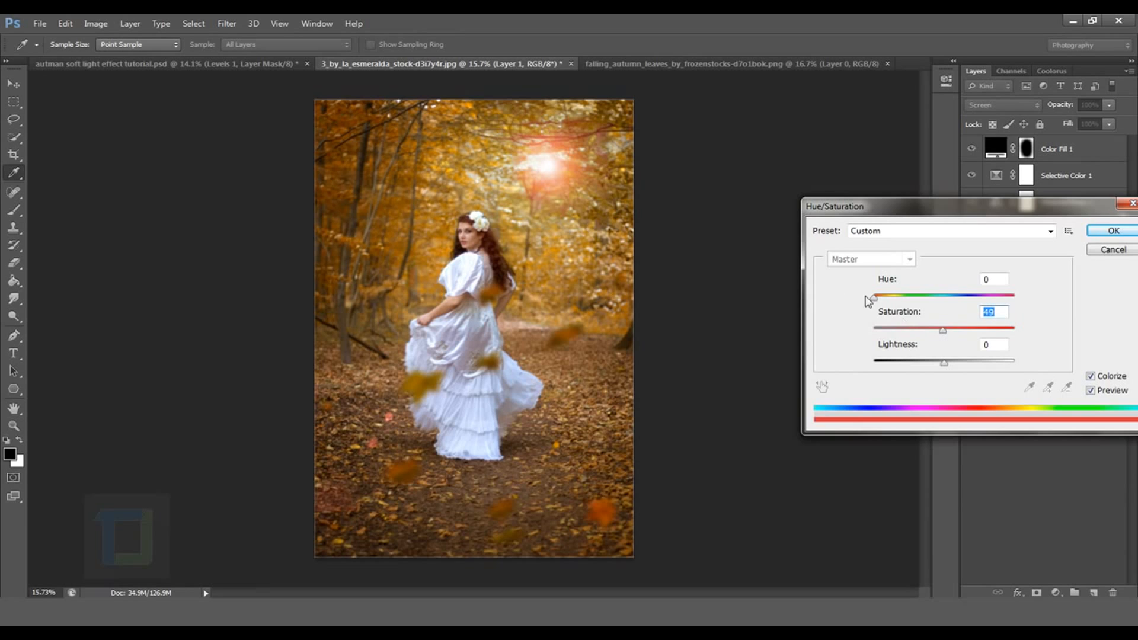
{"action": "left_click_drag", "start_coordinate": [874, 298], "coordinate": [889, 298]}
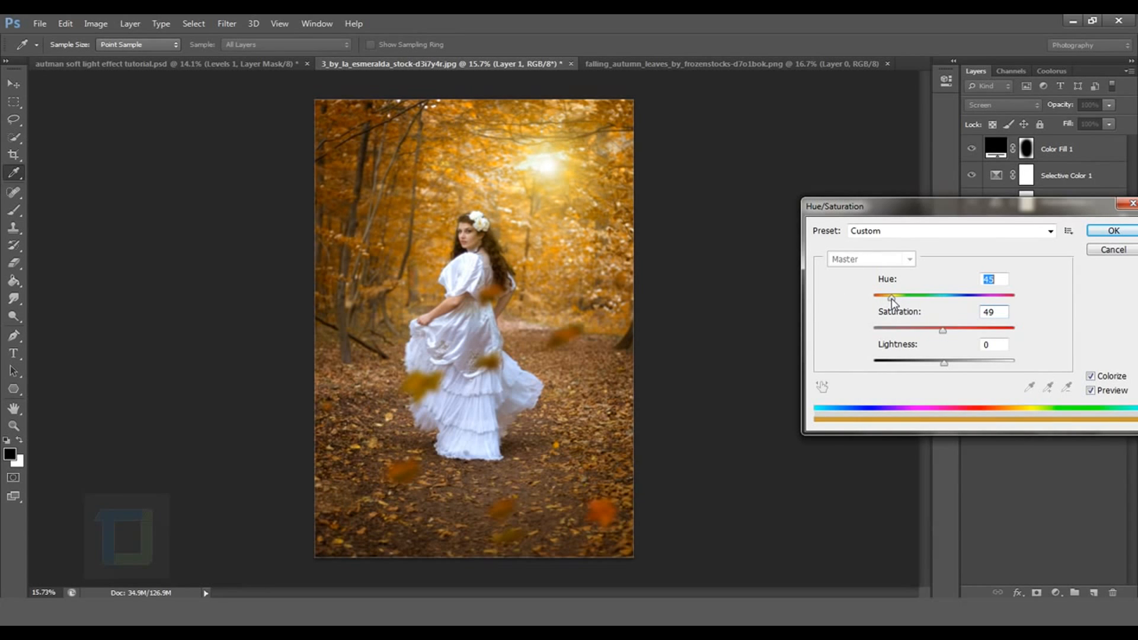
{"action": "left_click", "coordinate": [1090, 391]}
{"action": "left_click", "coordinate": [1091, 390]}
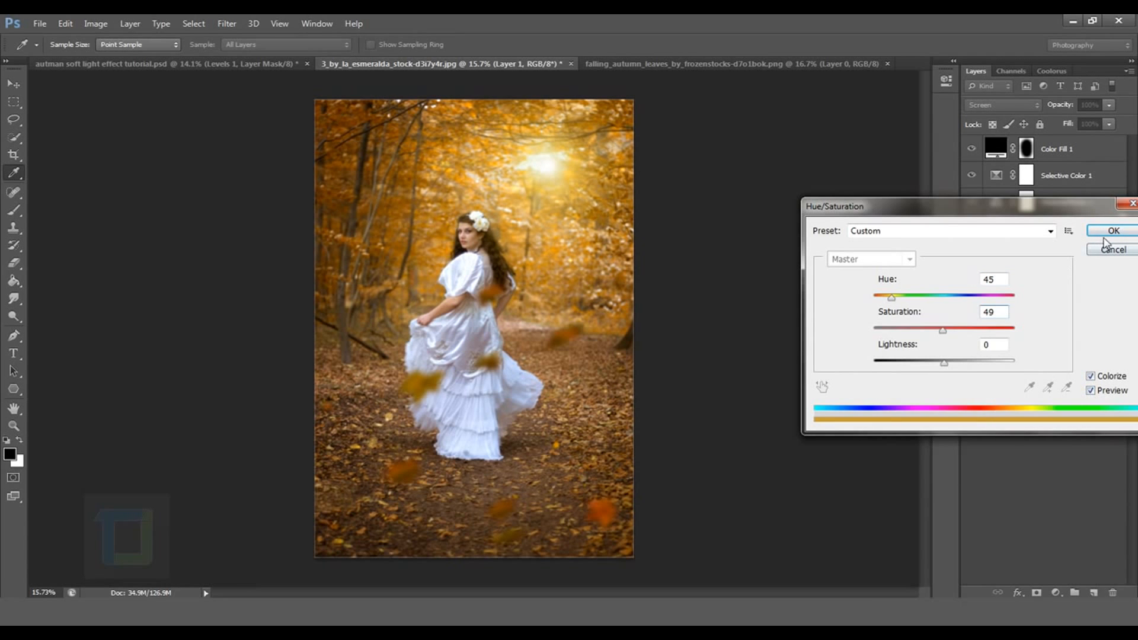